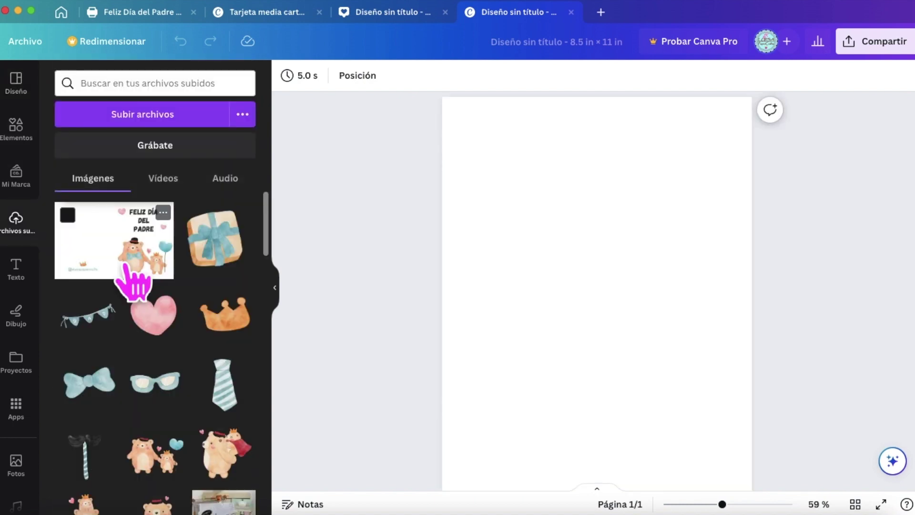
# - Add the uploaded Feliz Día del Padre card image at the page's top edge and enlarge it to the full page width
pyautogui.click(133, 276)
pyautogui.moveTo(604, 301); pyautogui.dragTo(565, 176)
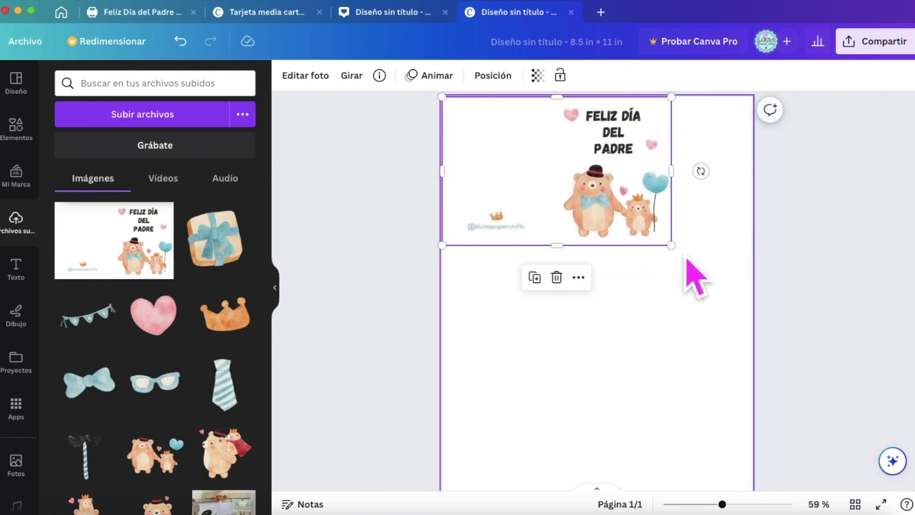
pyautogui.moveTo(671, 246); pyautogui.dragTo(771, 320)
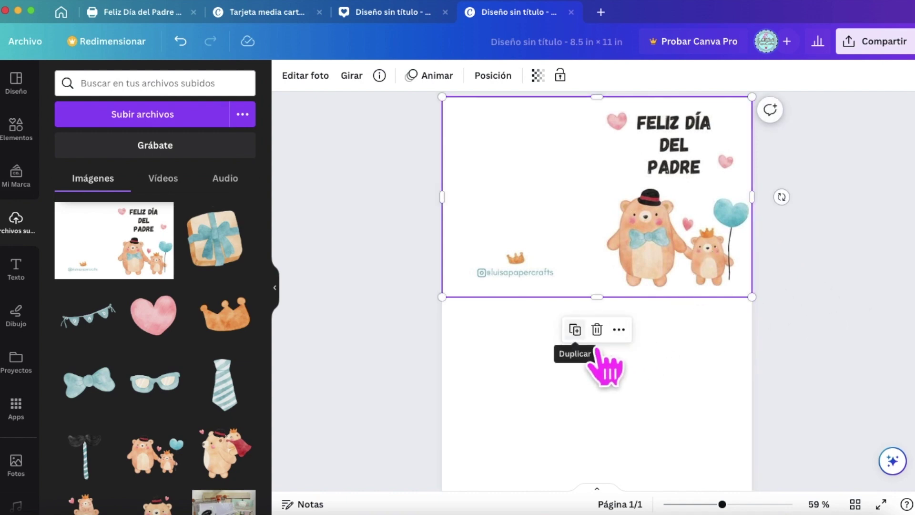
# - Duplicate the card image and place the copy directly below the original, filling the lower half of the page
pyautogui.click(576, 331)
pyautogui.scroll(-2, 807, 286)
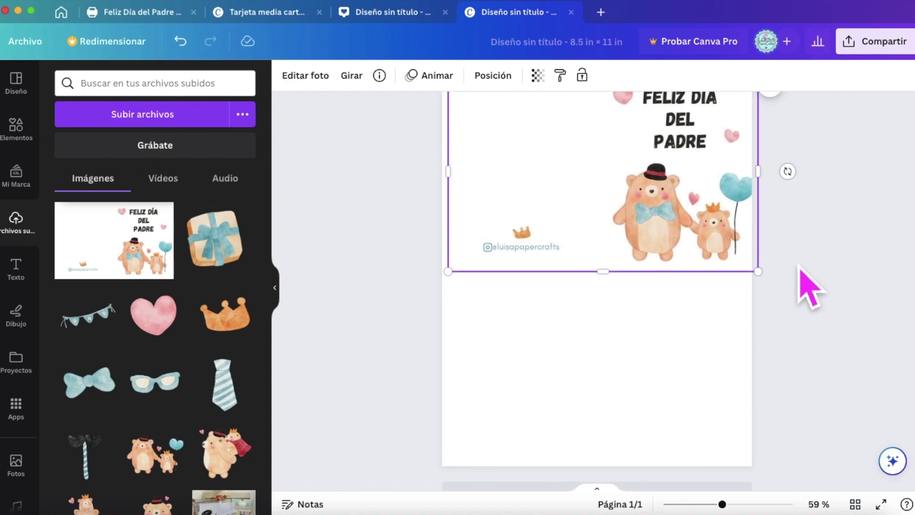
pyautogui.scroll(1, 801, 269)
pyautogui.moveTo(582, 204); pyautogui.dragTo(584, 409)
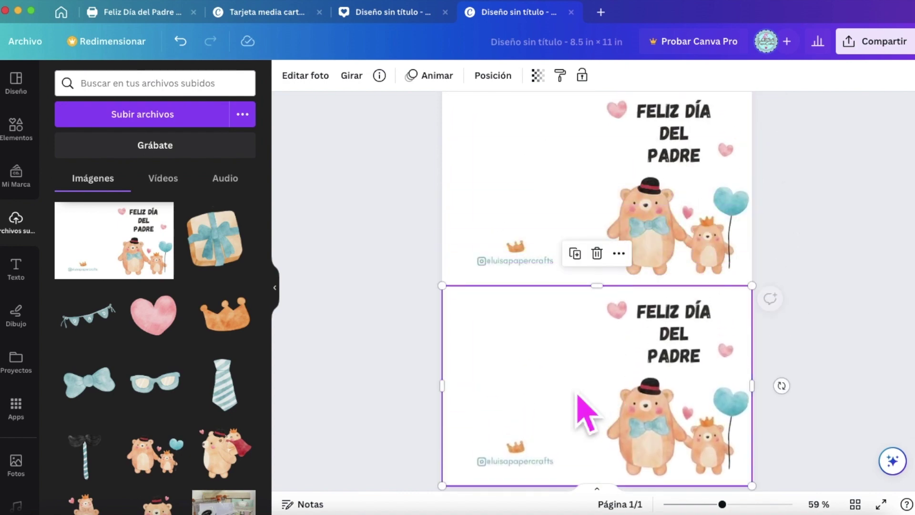
pyautogui.click(797, 272)
pyautogui.scroll(-1, 805, 273)
pyautogui.scroll(2, 795, 254)
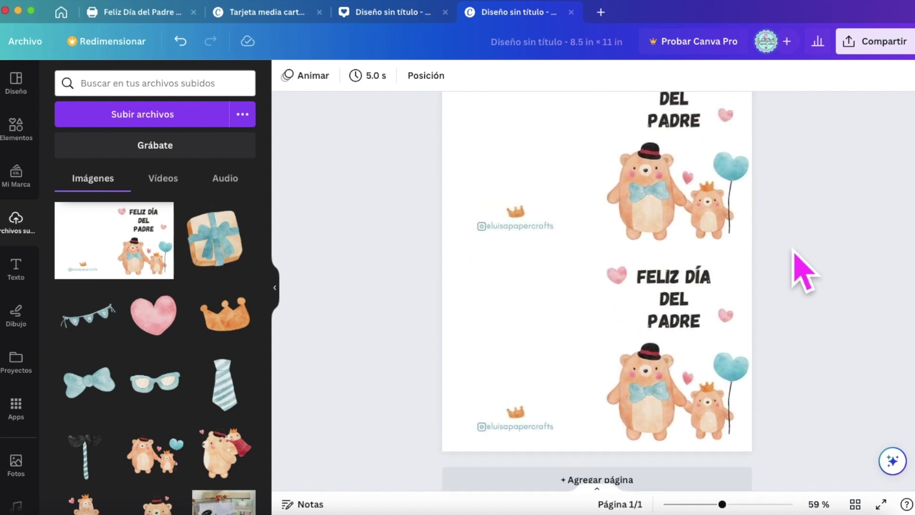
pyautogui.scroll(-1, 794, 257)
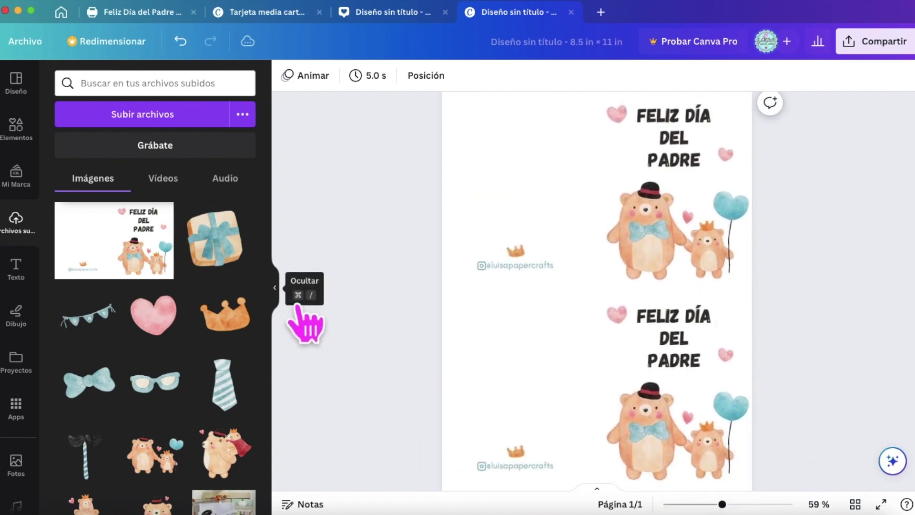
# - Collapse the uploads list and download the two-card sheet as PDF para impresión with the PDF flattened
pyautogui.click(276, 289)
pyautogui.scroll(-2, 675, 316)
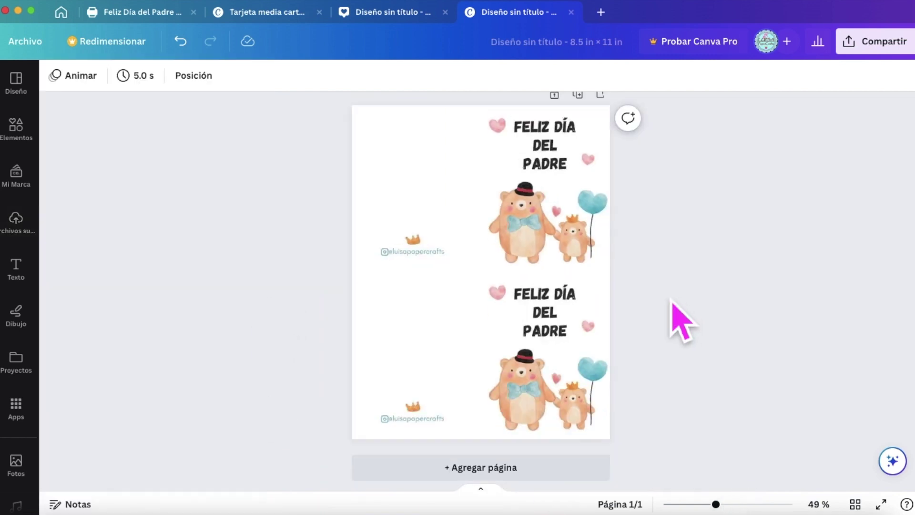
pyautogui.click(882, 48)
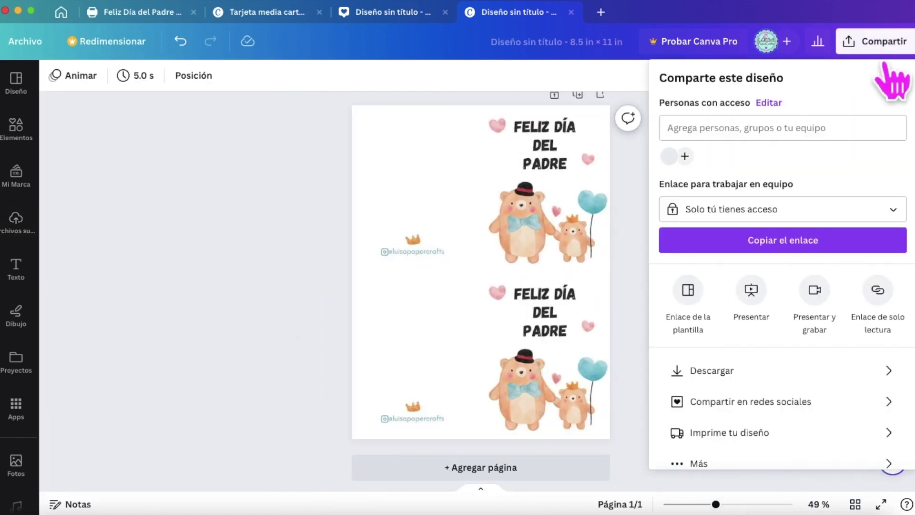
pyautogui.click(734, 373)
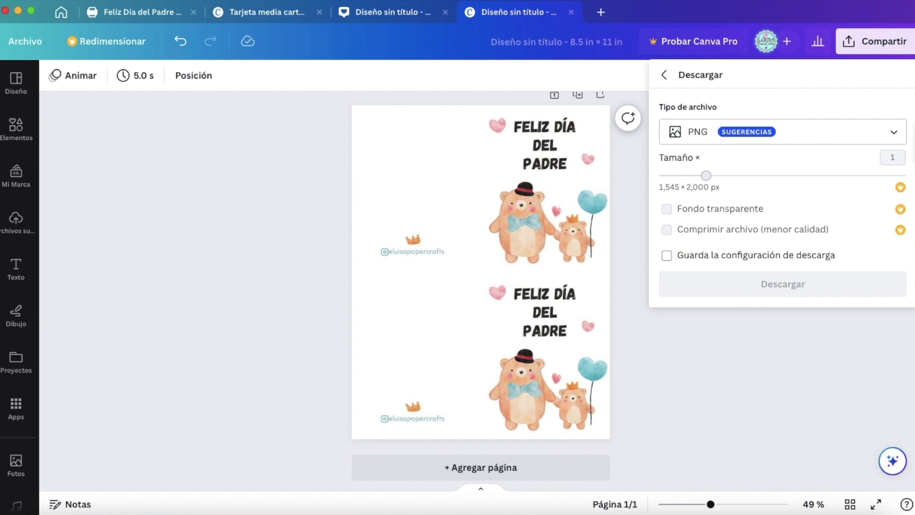
pyautogui.click(894, 132)
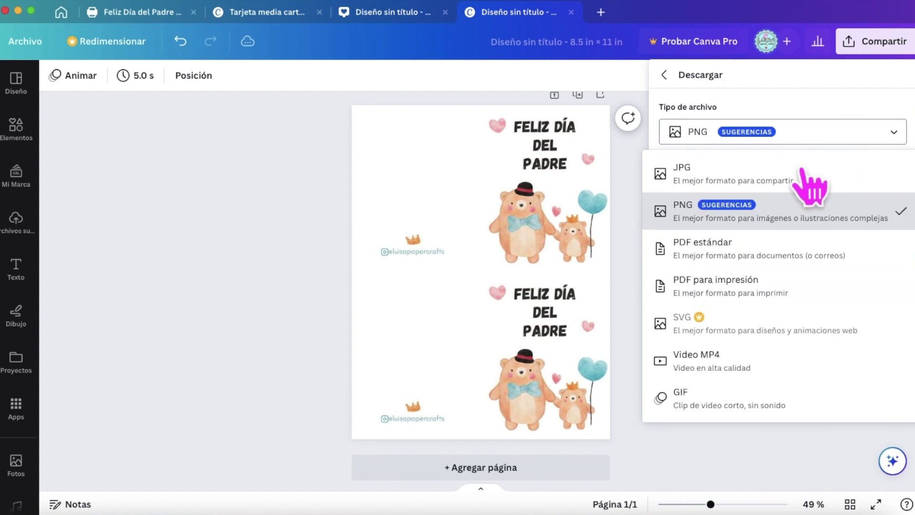
pyautogui.click(769, 294)
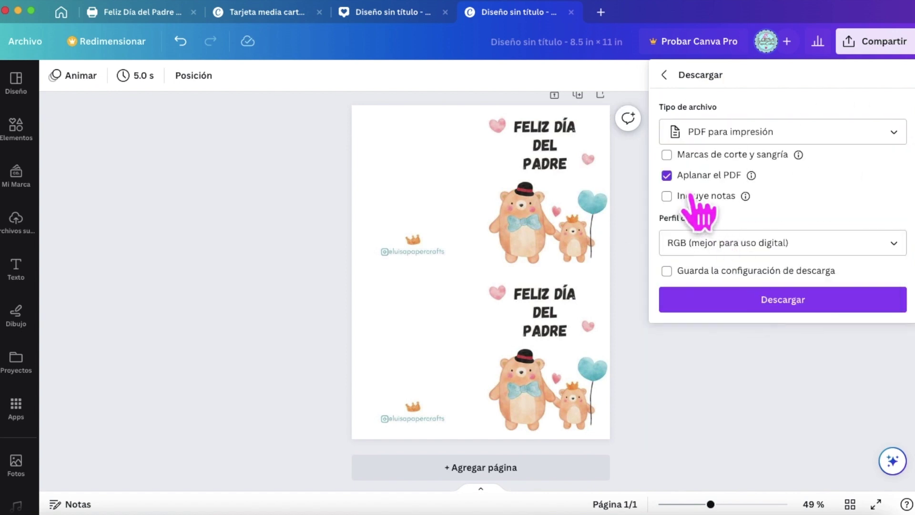
pyautogui.click(790, 308)
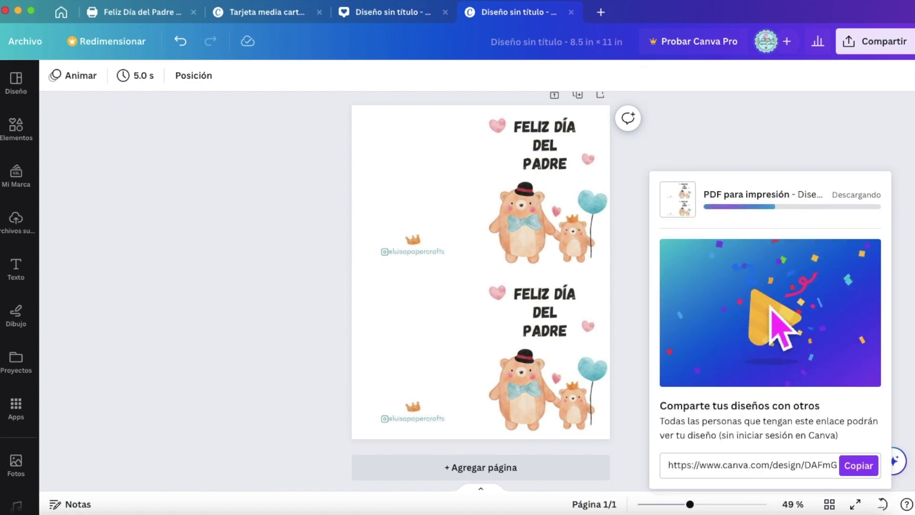
# - Close the untitled designs and go back to the Canva home page
pyautogui.press('super+w')
pyautogui.press('super+w')
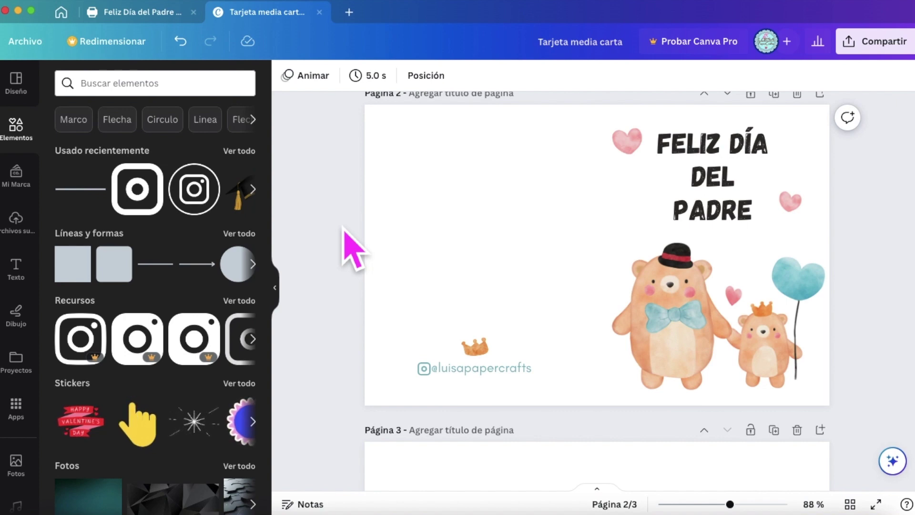
pyautogui.click(61, 13)
pyautogui.click(322, 111)
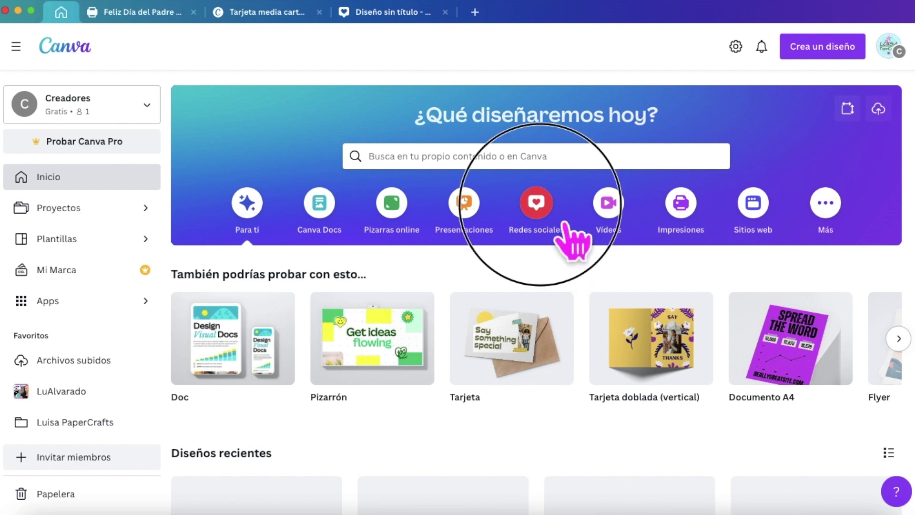
# - Create a blank square Post para Instagram (1080 × 1080 px) from the social media formats
pyautogui.click(570, 238)
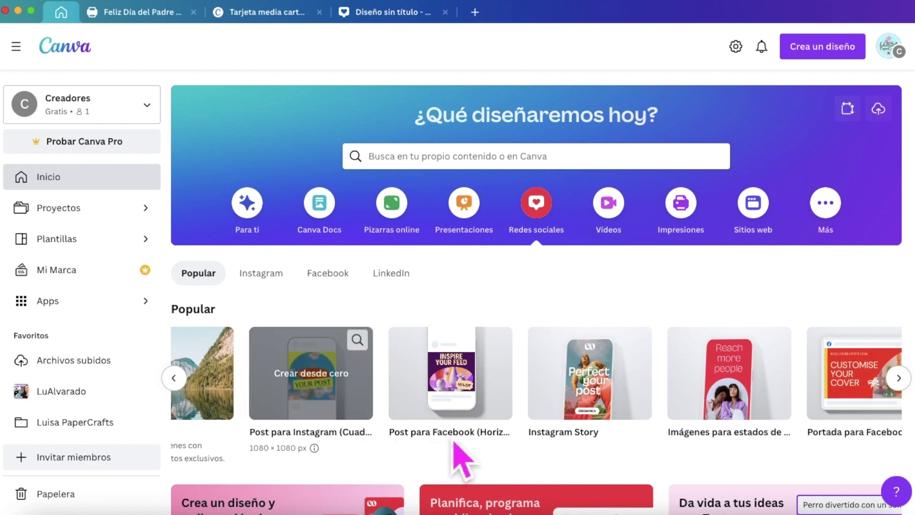
pyautogui.hscroll(3, 500, 442)
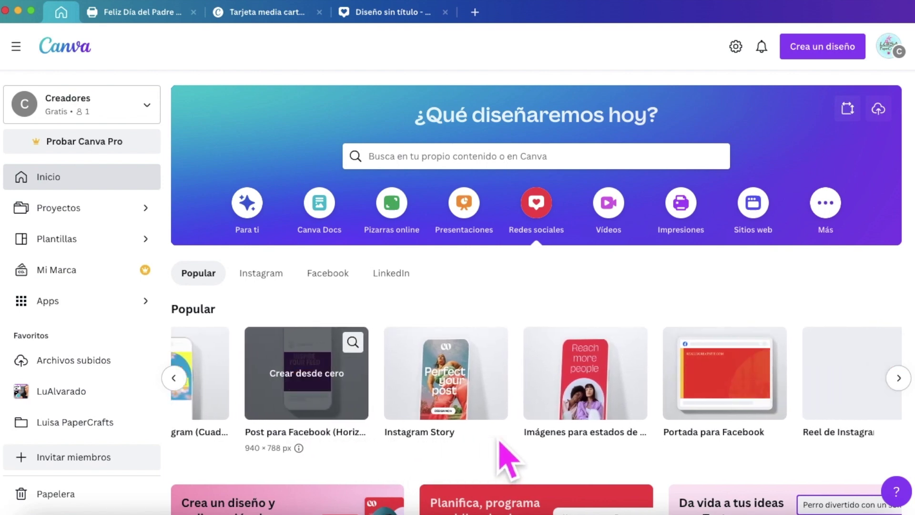
pyautogui.hscroll(2, 515, 450)
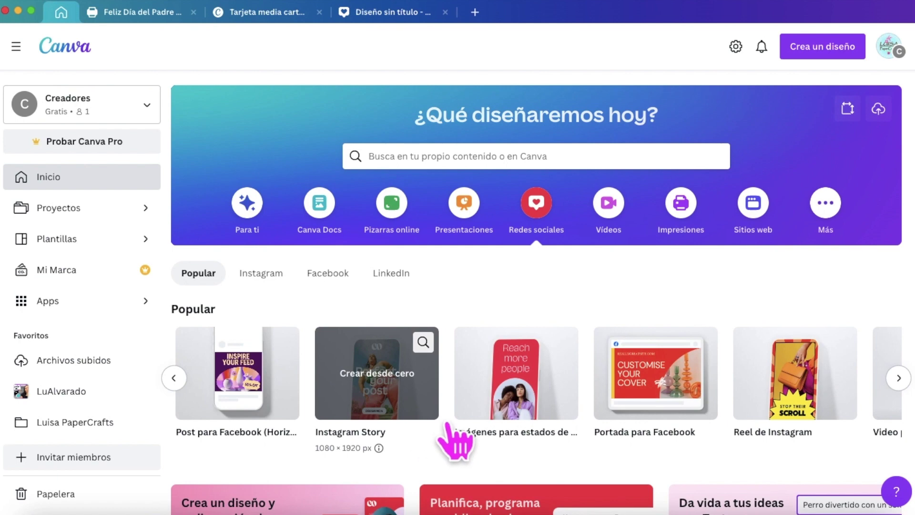
pyautogui.hscroll(-4, 608, 443)
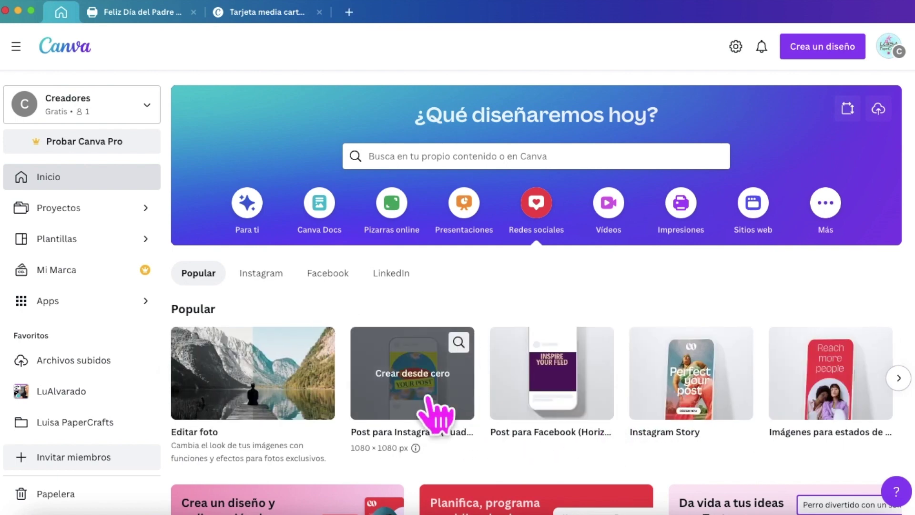
pyautogui.click(434, 333)
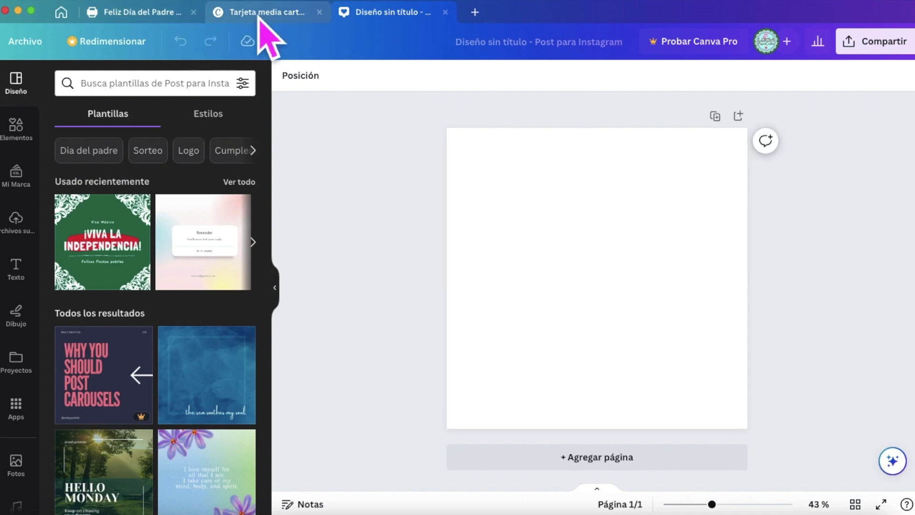
# - Copy the title, hearts, bears and bow tie from the front cover on page 2 of the Tarjeta media carta design
pyautogui.click(265, 15)
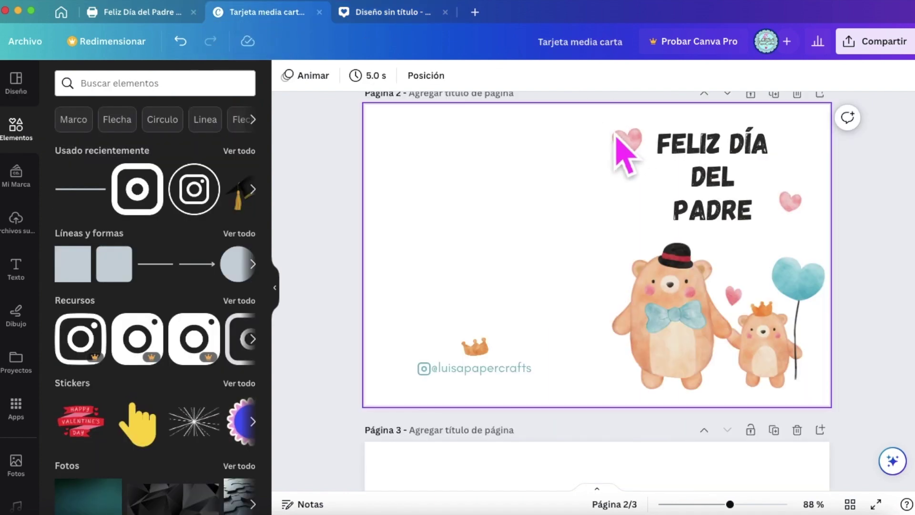
pyautogui.moveTo(596, 103); pyautogui.dragTo(843, 408)
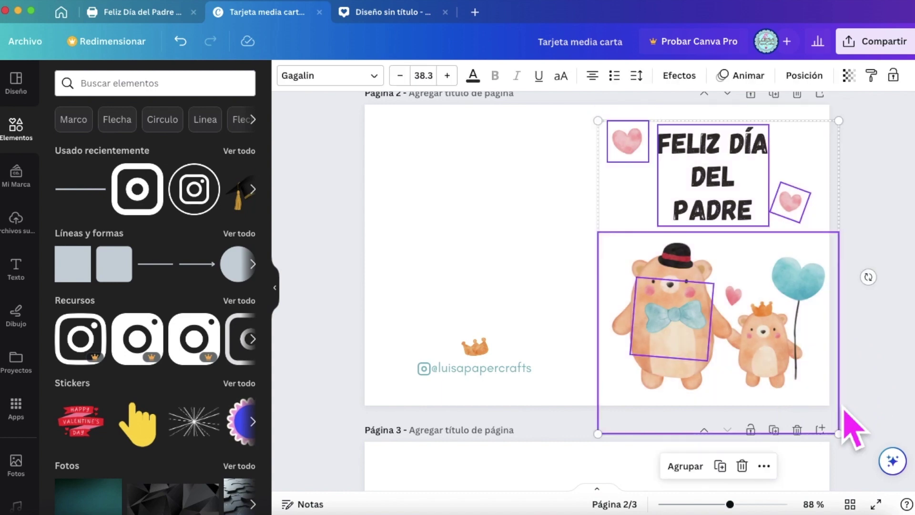
pyautogui.click(765, 465)
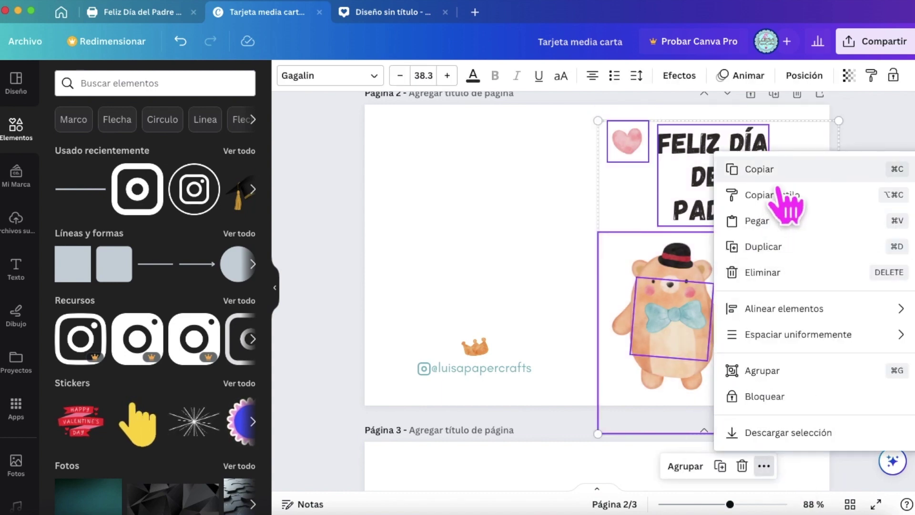
pyautogui.click(734, 172)
# - Paste the copied cover elements onto the blank Instagram post
pyautogui.click(398, 22)
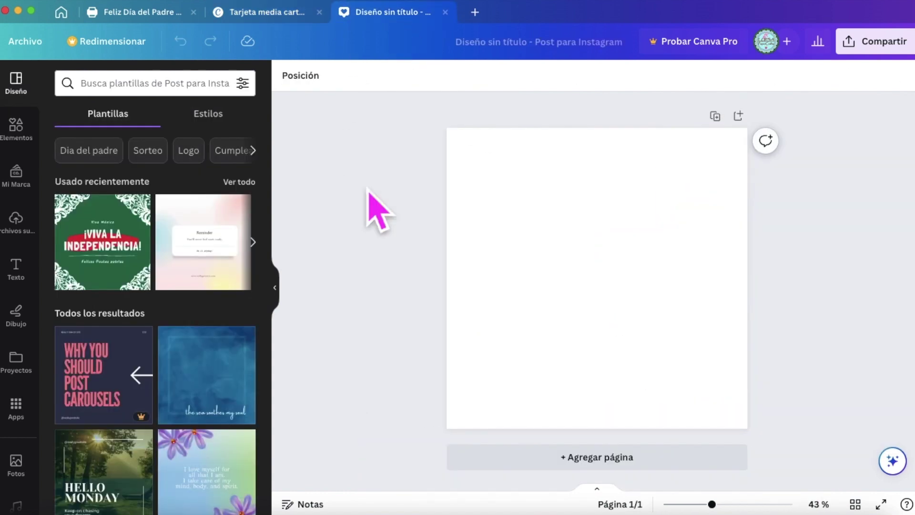
pyautogui.click(564, 265)
pyautogui.rightClick(583, 293)
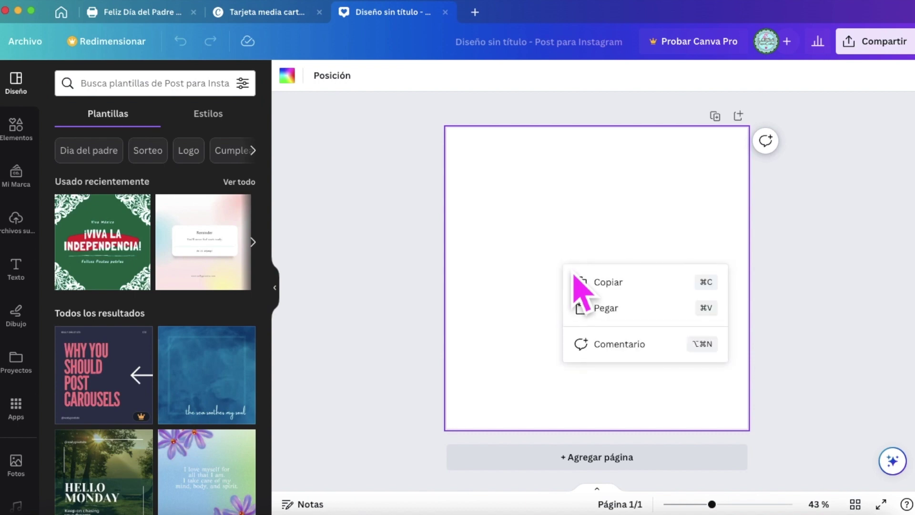
pyautogui.click(641, 309)
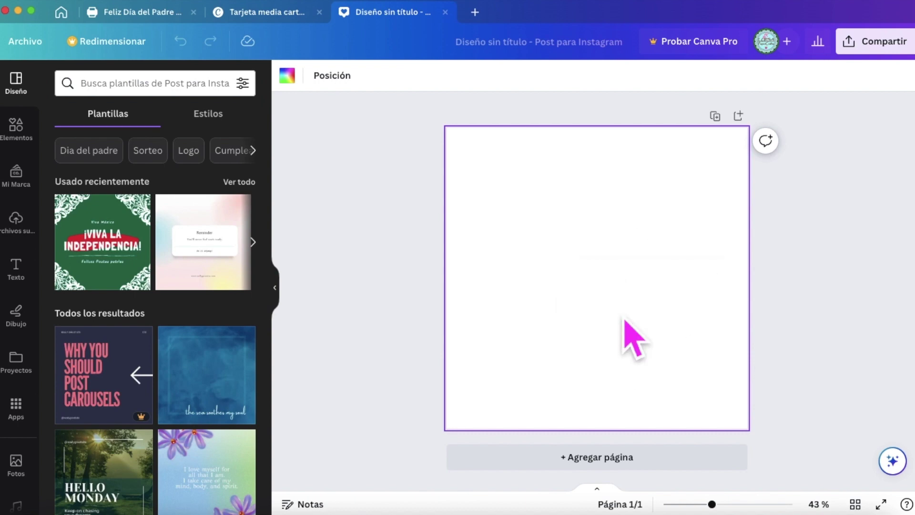
# - Enlarge the pasted elements slightly to the page height and centre them on the post
pyautogui.moveTo(562, 286); pyautogui.dragTo(453, 429)
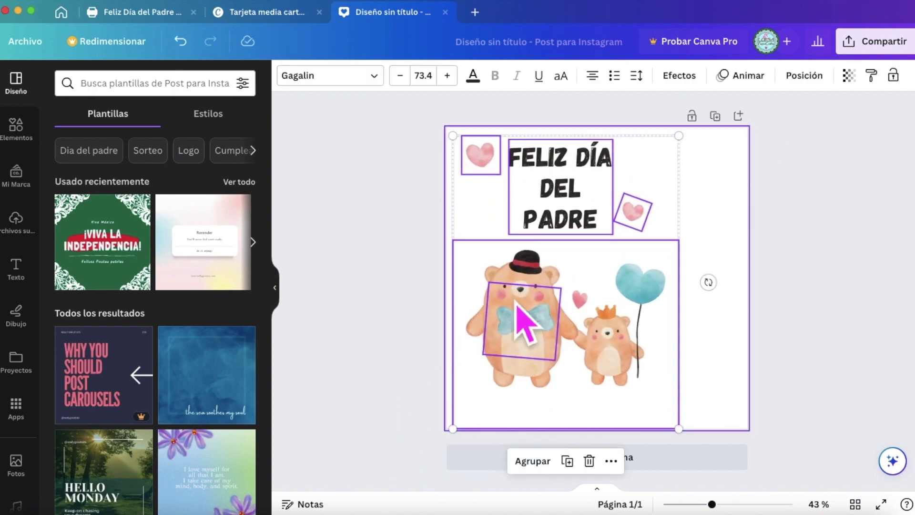
pyautogui.moveTo(679, 136); pyautogui.dragTo(686, 127)
pyautogui.moveTo(584, 265); pyautogui.dragTo(612, 270)
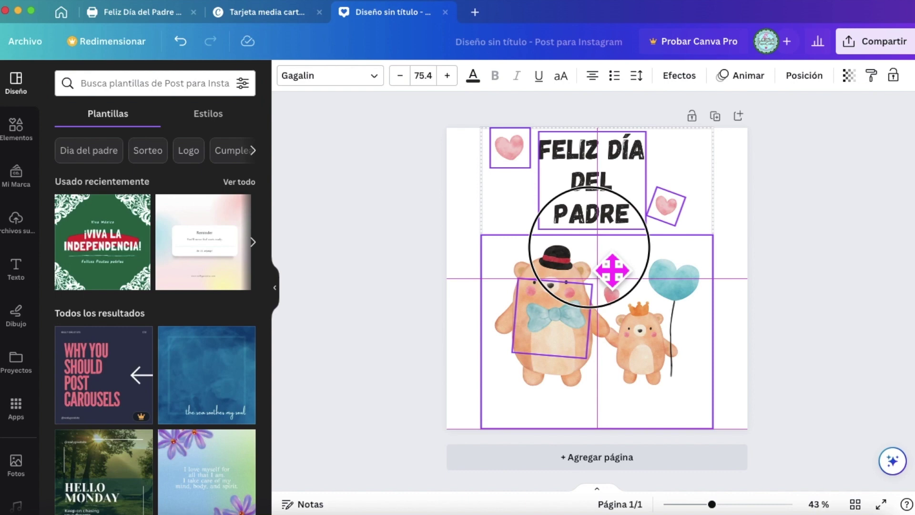
pyautogui.moveTo(613, 271); pyautogui.dragTo(613, 270)
pyautogui.click(752, 242)
# - Lower the bears, bow tie and title on the post, and move the two hearts downward and farther apart
pyautogui.click(619, 424)
pyautogui.moveTo(609, 349); pyautogui.dragTo(609, 368)
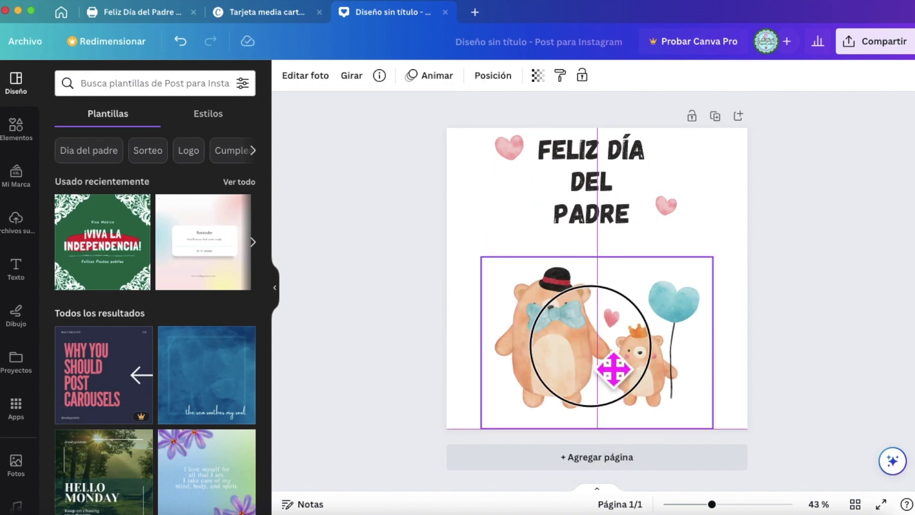
pyautogui.moveTo(607, 195); pyautogui.dragTo(606, 211)
pyautogui.moveTo(666, 205); pyautogui.dragTo(677, 226)
pyautogui.moveTo(509, 148); pyautogui.dragTo(499, 158)
pyautogui.moveTo(574, 346); pyautogui.dragTo(578, 375)
pyautogui.click(658, 364)
pyautogui.moveTo(659, 348)
pyautogui.mouseDown()
pyautogui.moveTo(662, 379)
pyautogui.moveTo(664, 365)
pyautogui.mouseUp()
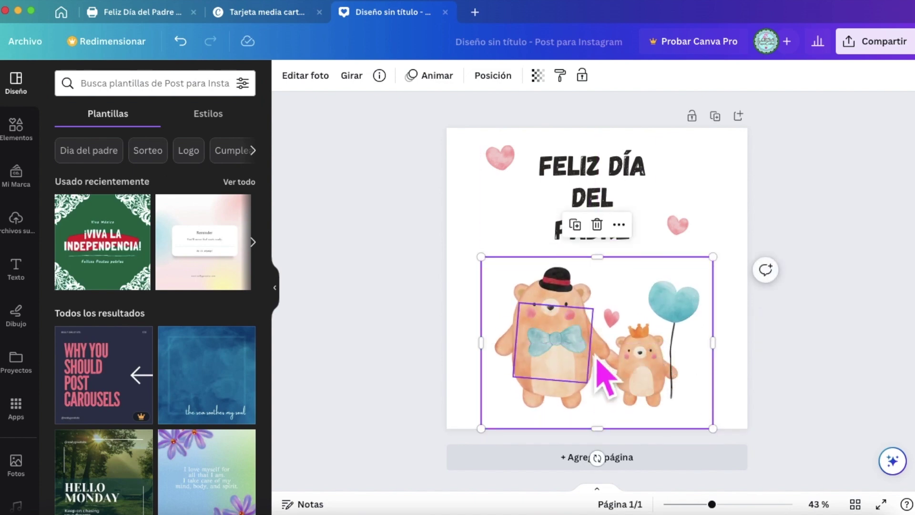
# - Group the bears image with the blue bow tie on the father bear
pyautogui.click(414, 355)
pyautogui.moveTo(461, 318); pyautogui.dragTo(574, 363)
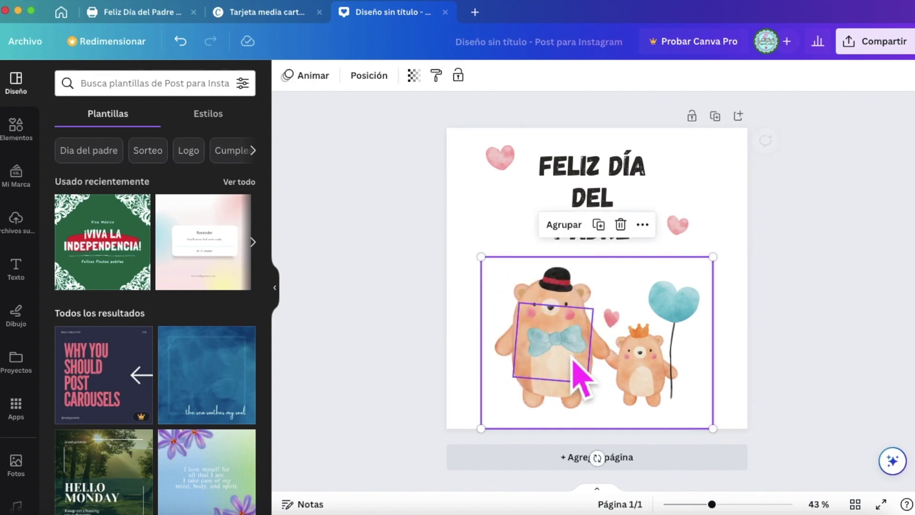
pyautogui.click(564, 225)
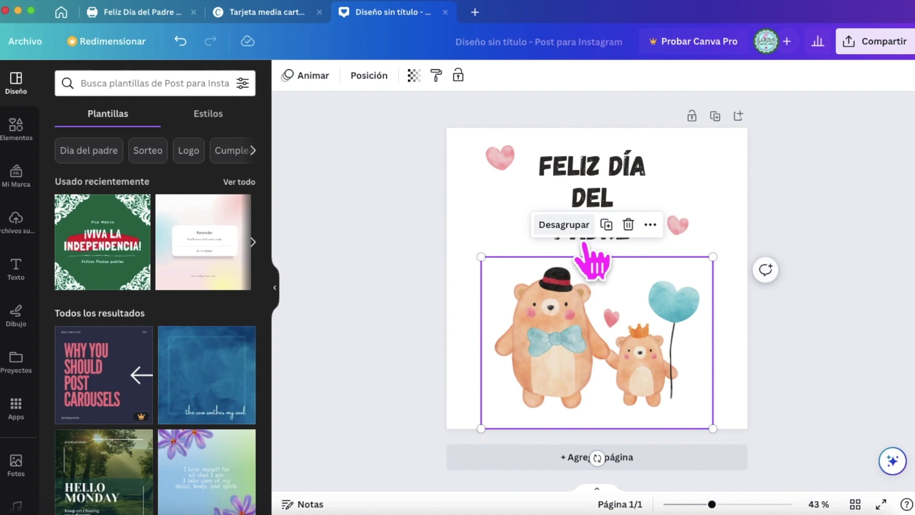
pyautogui.moveTo(639, 374)
pyautogui.mouseDown()
pyautogui.moveTo(647, 361)
pyautogui.moveTo(647, 373)
pyautogui.mouseUp()
pyautogui.click(839, 289)
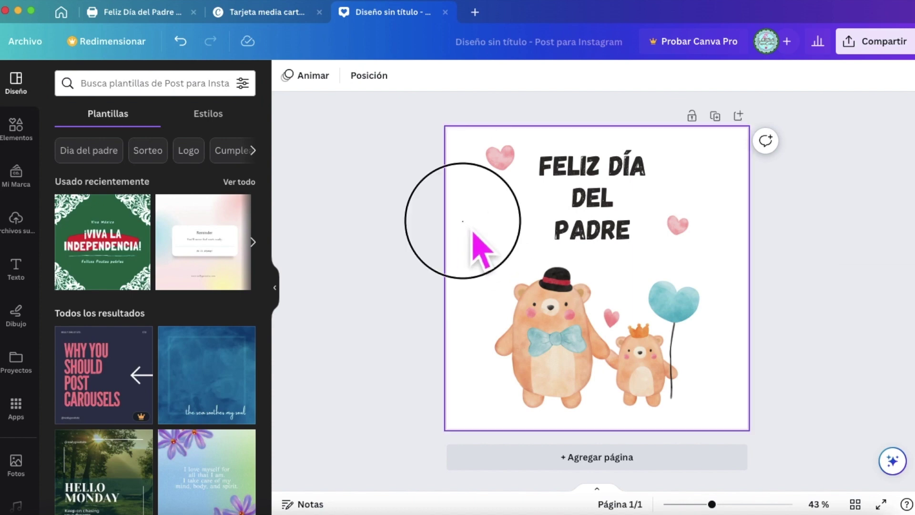
# - Try several photo-palette colours on the post's background and apply the darkest teal from the bow tie's palette
pyautogui.click(473, 231)
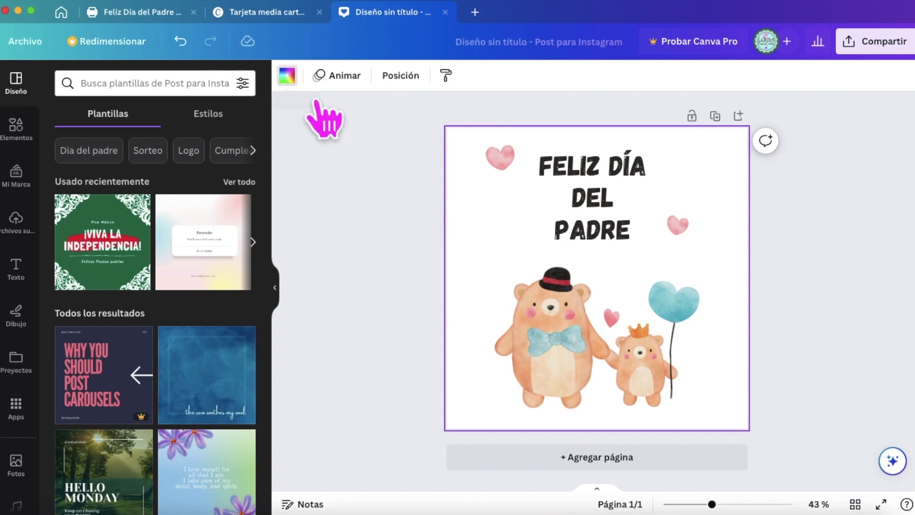
pyautogui.click(288, 75)
pyautogui.click(137, 367)
pyautogui.click(241, 368)
pyautogui.click(206, 367)
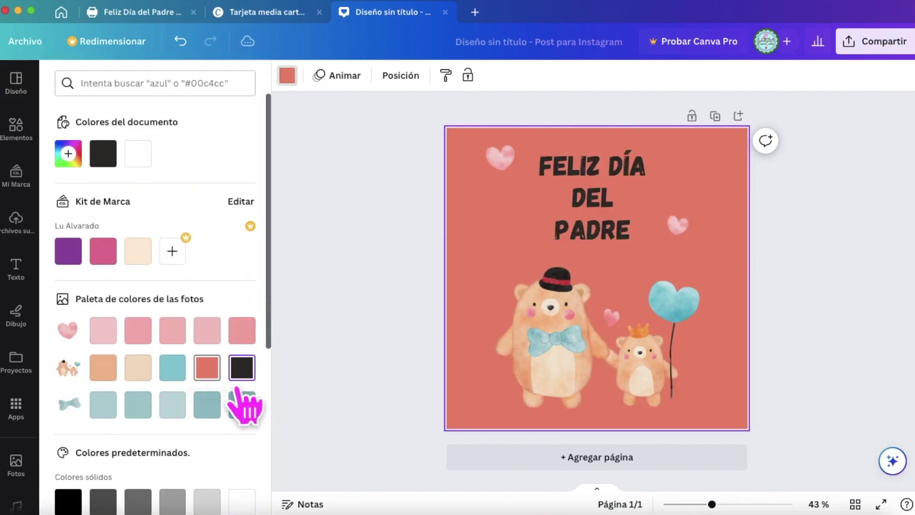
pyautogui.click(207, 404)
pyautogui.click(242, 404)
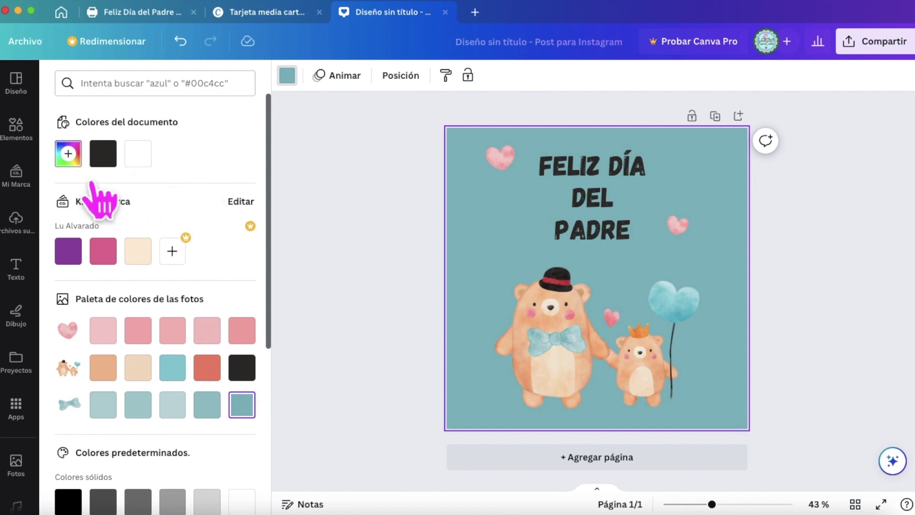
# - Change the post's background to a custom darker teal and colour the title with the palest teal from the bow tie's photo palette
pyautogui.click(68, 154)
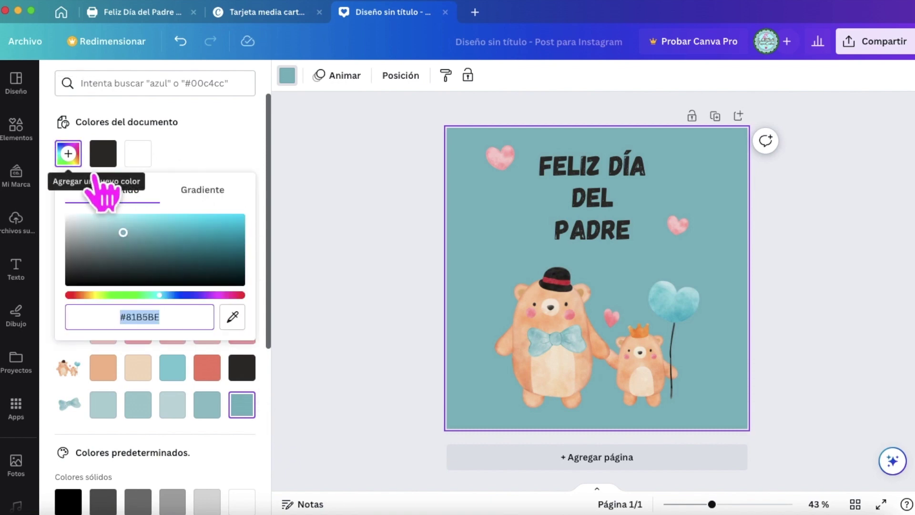
pyautogui.moveTo(123, 231); pyautogui.dragTo(242, 253)
pyautogui.click(602, 213)
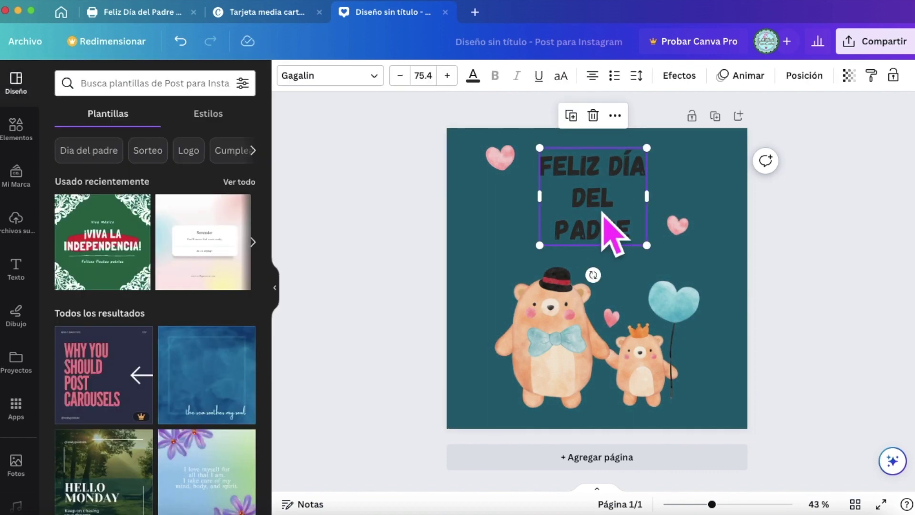
pyautogui.click(476, 80)
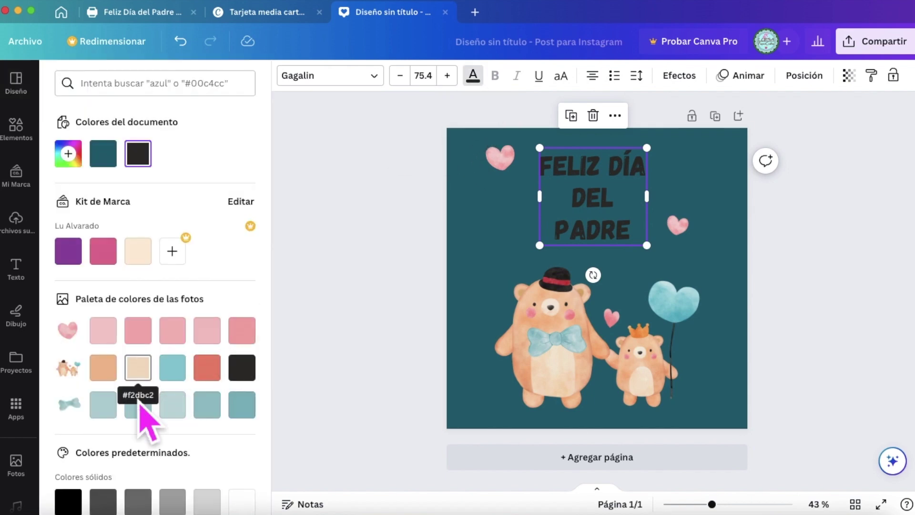
pyautogui.click(103, 404)
pyautogui.click(173, 404)
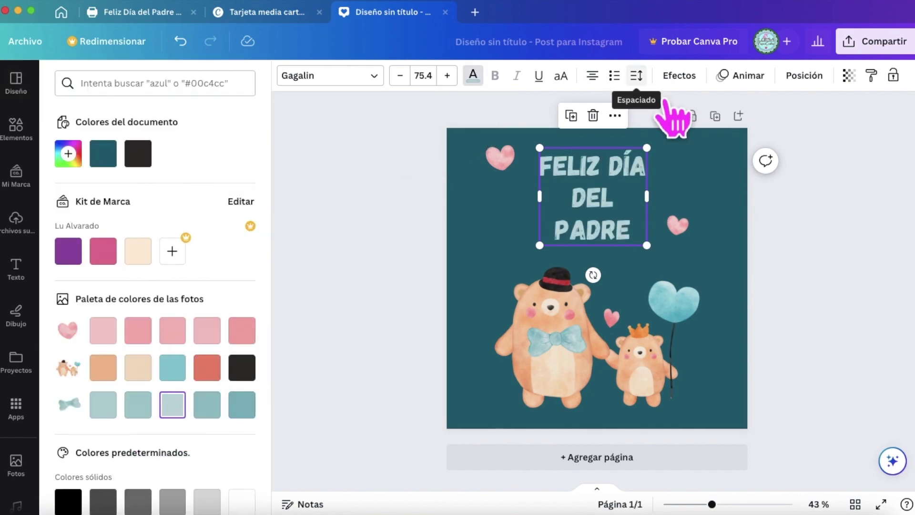
# - Set the title's letter spacing to 77 and enlarge its text to size 84.2
pyautogui.click(637, 76)
pyautogui.moveTo(683, 132); pyautogui.dragTo(697, 132)
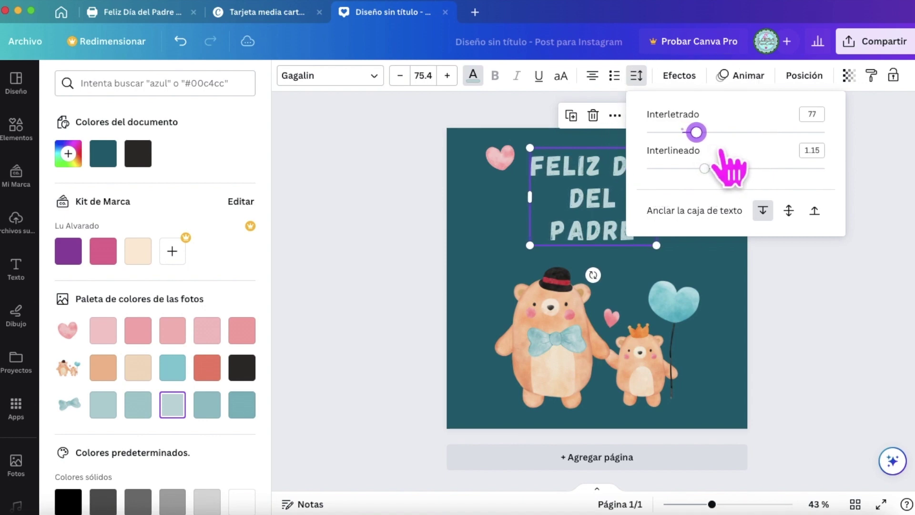
pyautogui.click(637, 75)
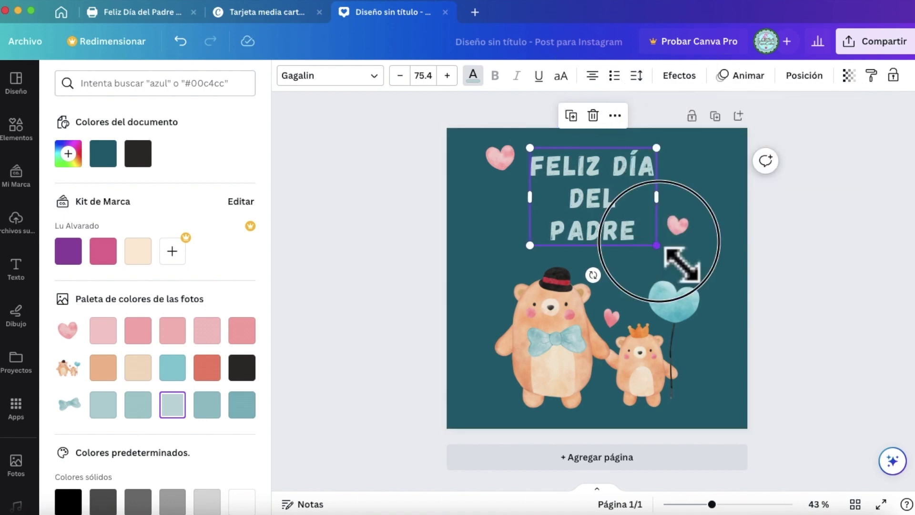
pyautogui.moveTo(658, 244); pyautogui.dragTo(672, 256)
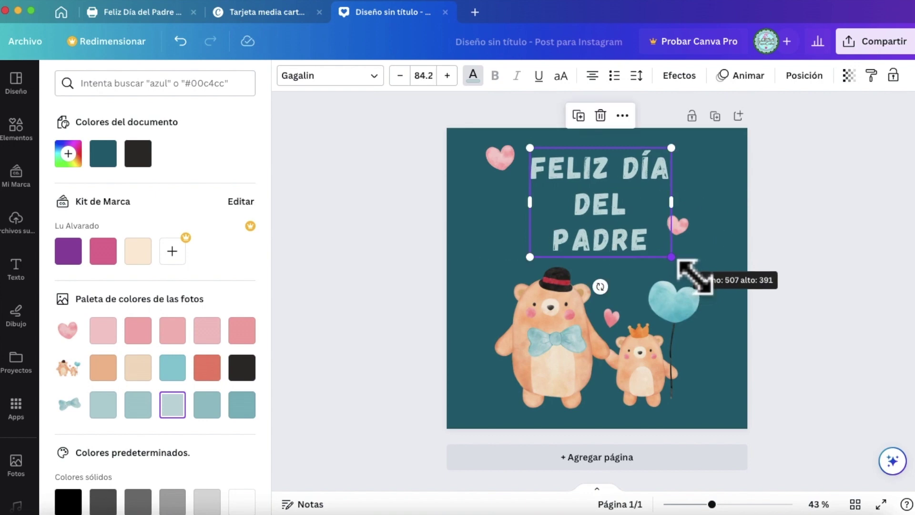
pyautogui.press('Escape')
# - Add the uploaded orange crown image, shrink it, tilt it slightly and place it to the left of the title
pyautogui.click(19, 236)
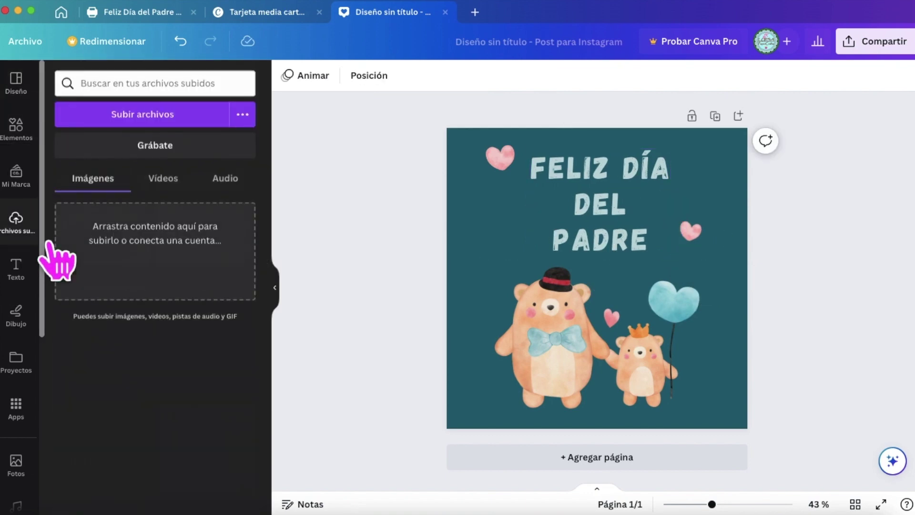
pyautogui.click(95, 298)
pyautogui.moveTo(597, 130); pyautogui.dragTo(620, 210)
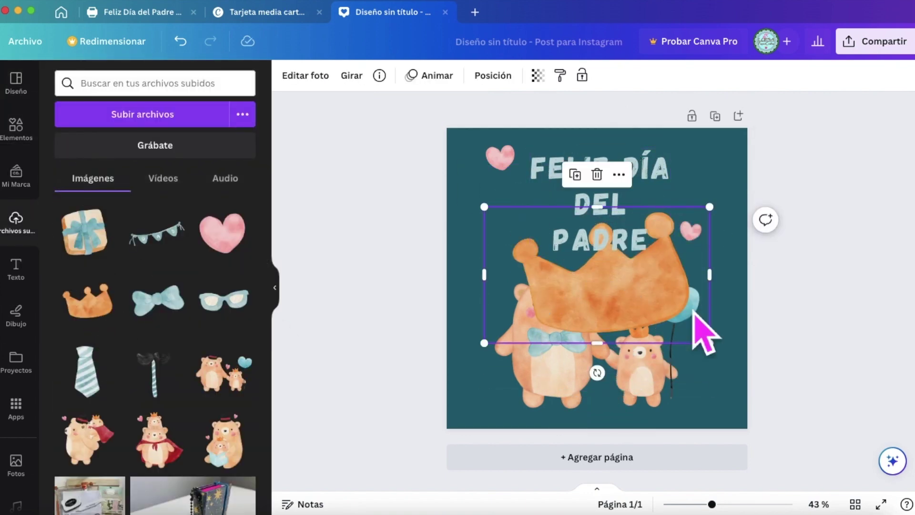
pyautogui.moveTo(484, 343); pyautogui.dragTo(607, 282)
pyautogui.moveTo(568, 353); pyautogui.dragTo(504, 295)
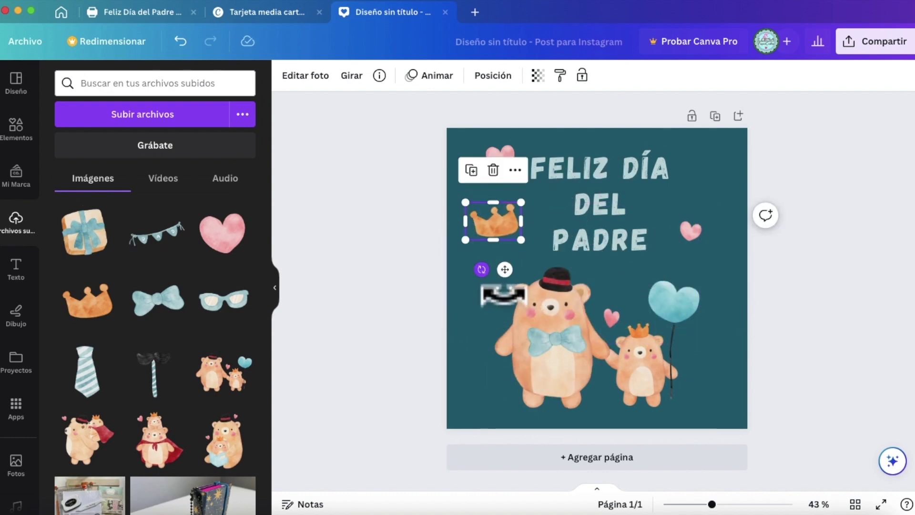
# - Add the uploaded striped tie in the post's upper-right corner and the gift box near its lower-right corner, both at small size
pyautogui.click(87, 371)
pyautogui.moveTo(505, 188); pyautogui.dragTo(737, 186)
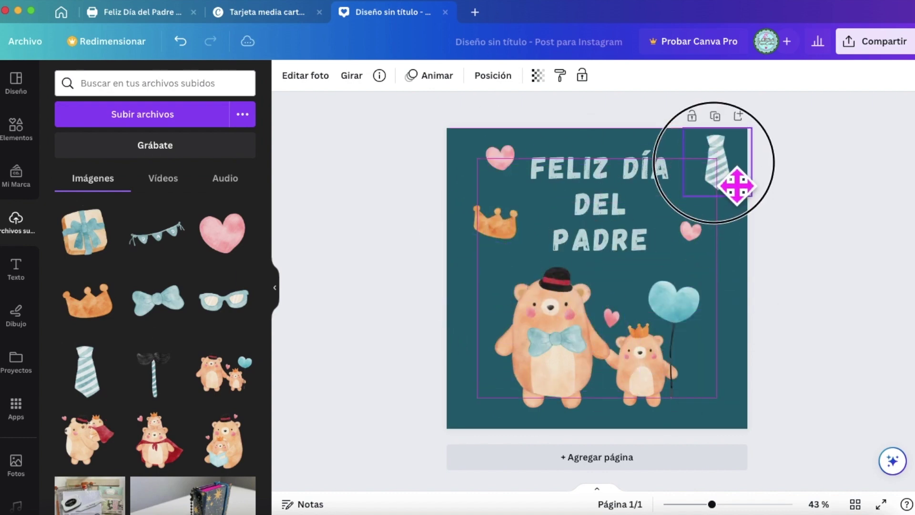
pyautogui.click(84, 231)
pyautogui.moveTo(507, 190); pyautogui.dragTo(685, 368)
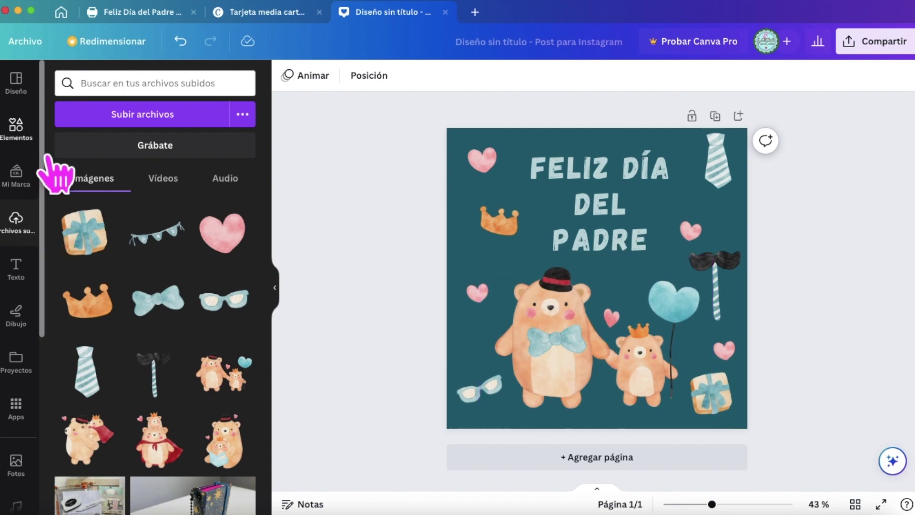
# - Add the animated round-confetti border from the confetti stickers and enlarge it to cover the whole post
pyautogui.click(19, 129)
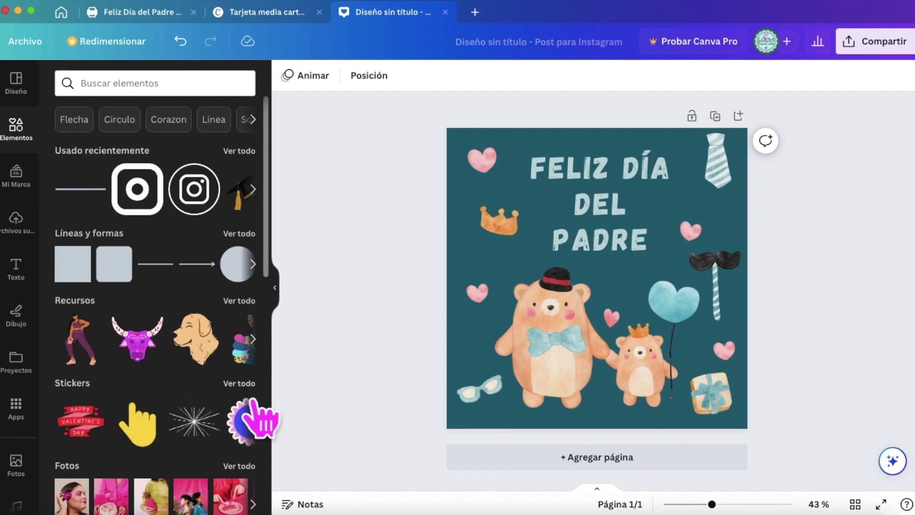
pyautogui.click(251, 403)
pyautogui.scroll(-5, 188, 228)
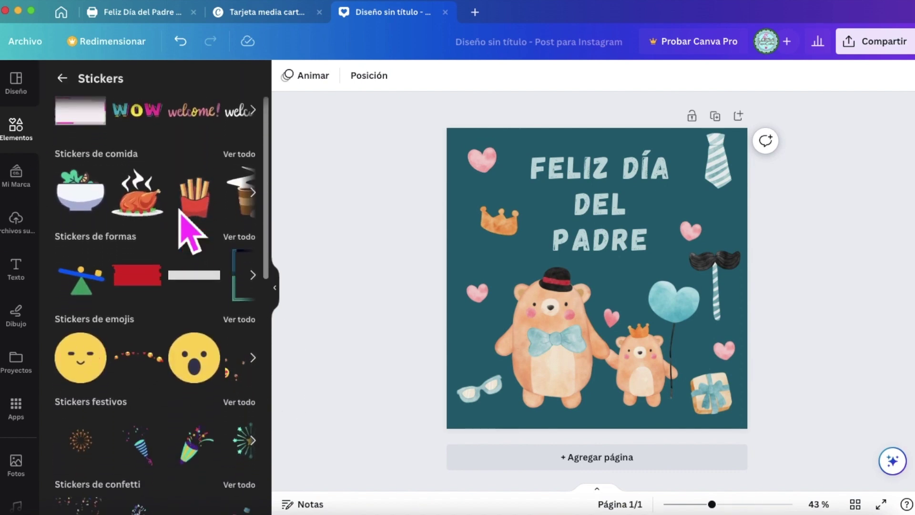
pyautogui.scroll(-4, 186, 231)
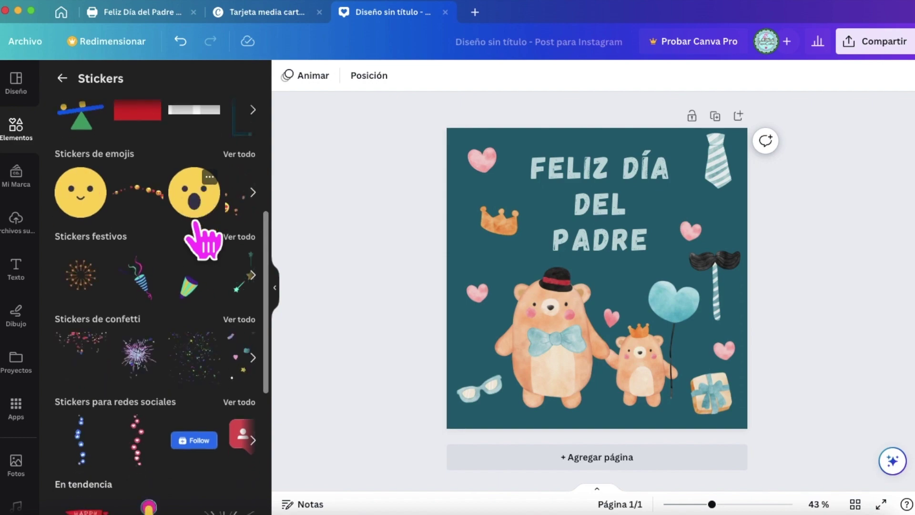
pyautogui.click(240, 267)
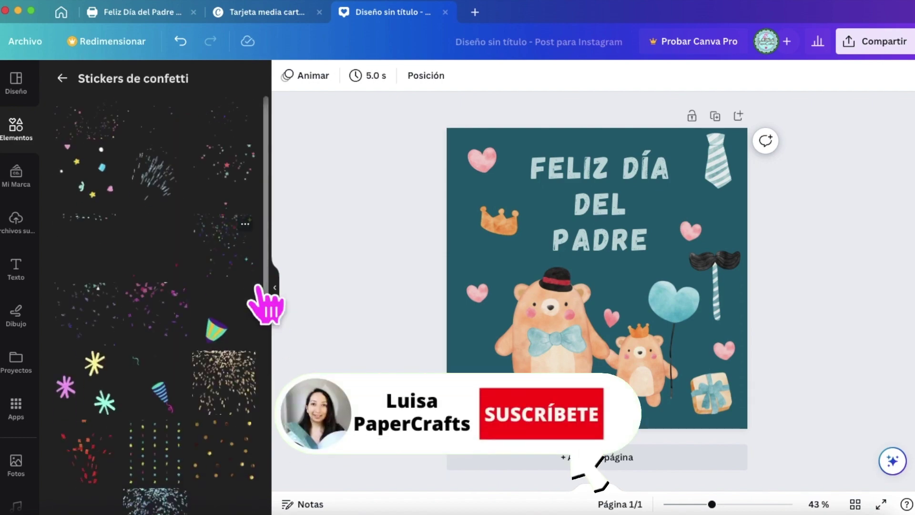
pyautogui.scroll(-8, 265, 305)
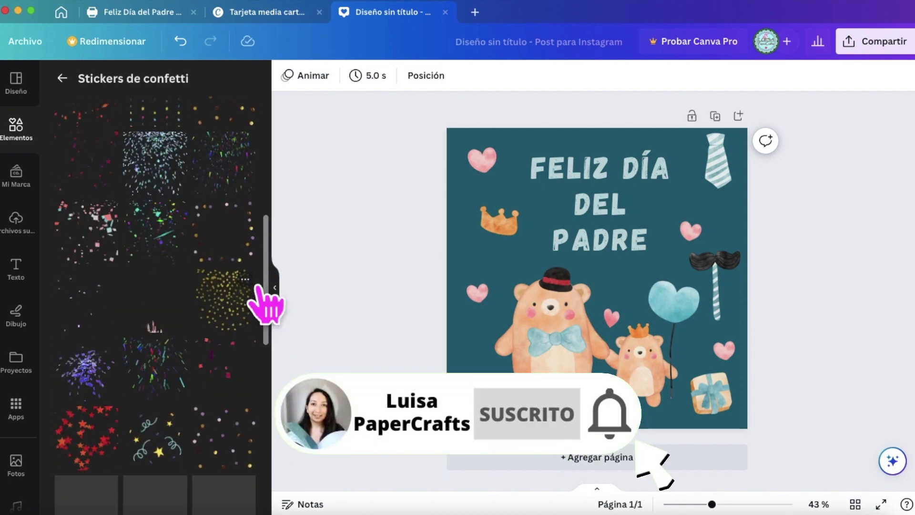
pyautogui.click(245, 222)
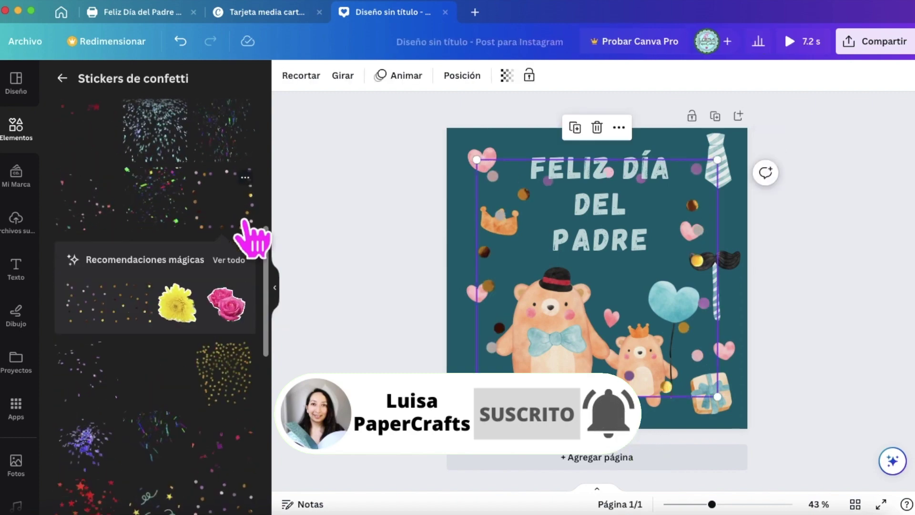
pyautogui.moveTo(476, 160); pyautogui.dragTo(445, 128)
pyautogui.moveTo(722, 403); pyautogui.dragTo(750, 428)
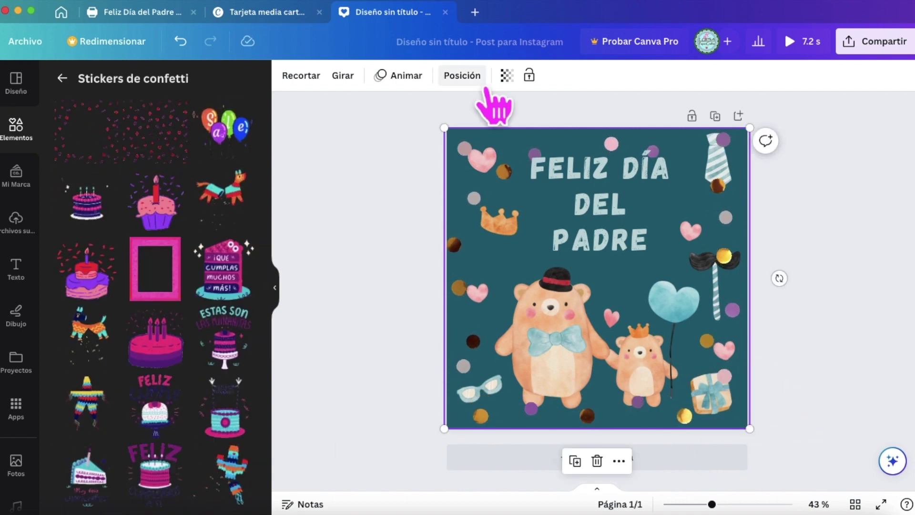
# - Lock the confetti sticker behind the other elements with its transparency set to 74
pyautogui.click(481, 80)
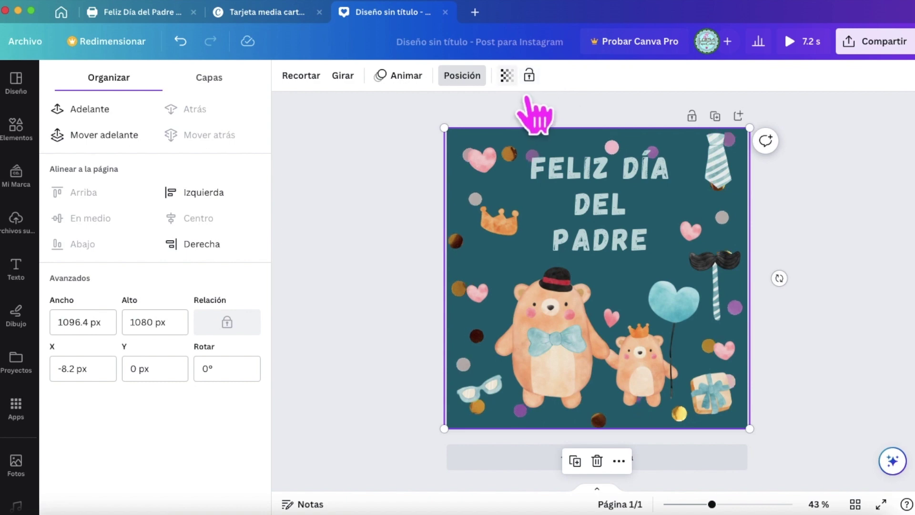
pyautogui.click(508, 76)
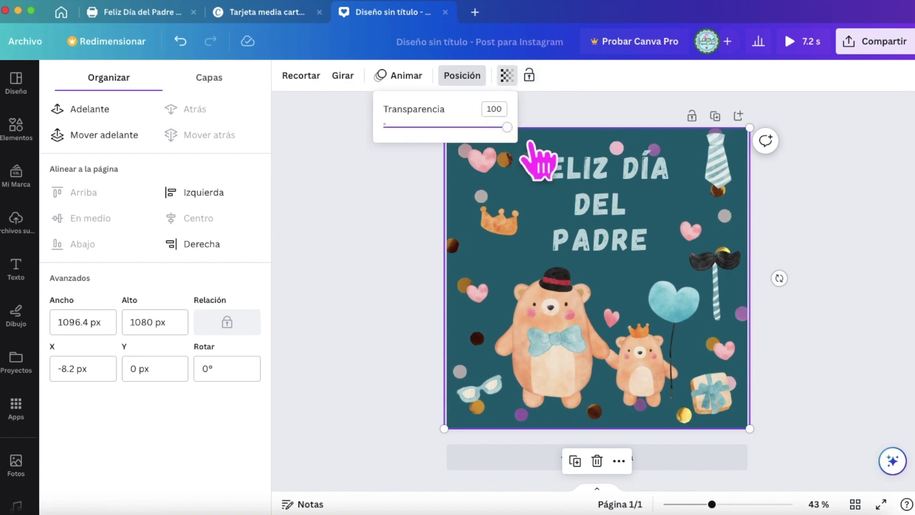
pyautogui.moveTo(508, 127); pyautogui.dragTo(475, 127)
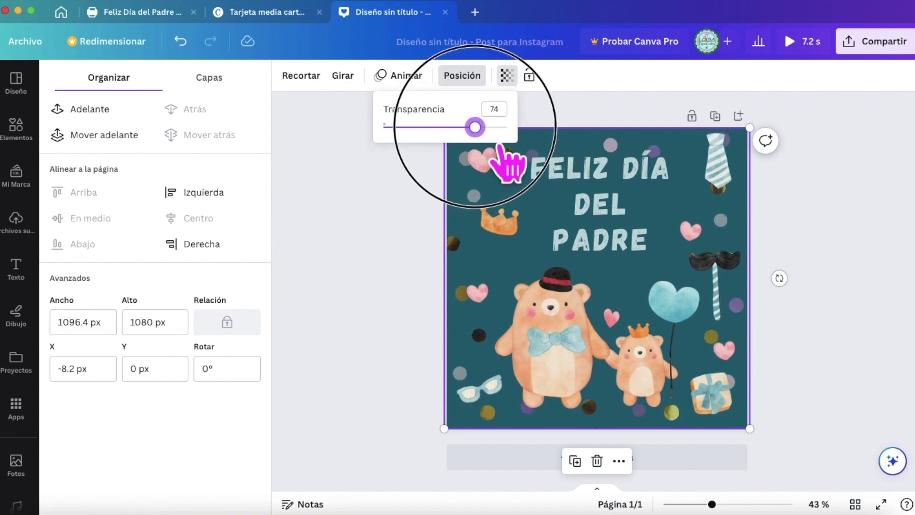
pyautogui.click(558, 91)
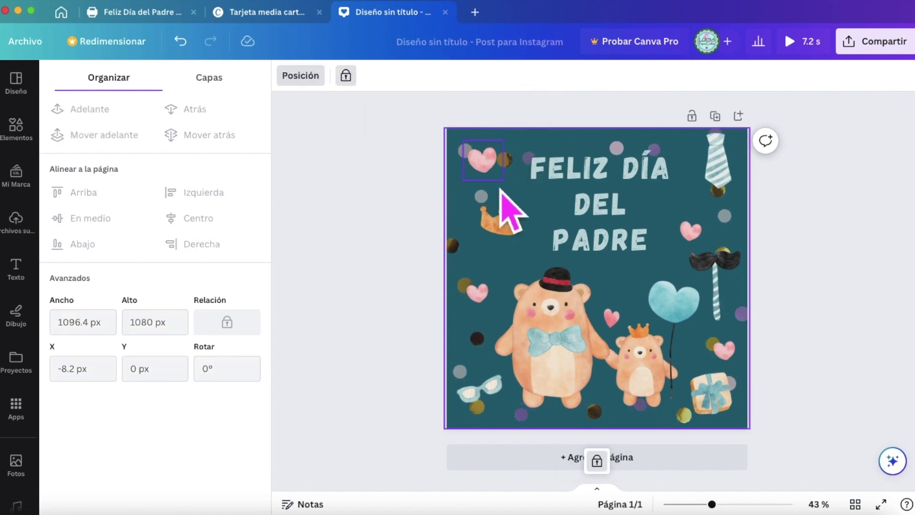
# - Move the small heart beside the father bear slightly upward and closer to the bear
pyautogui.moveTo(478, 292); pyautogui.dragTo(515, 295)
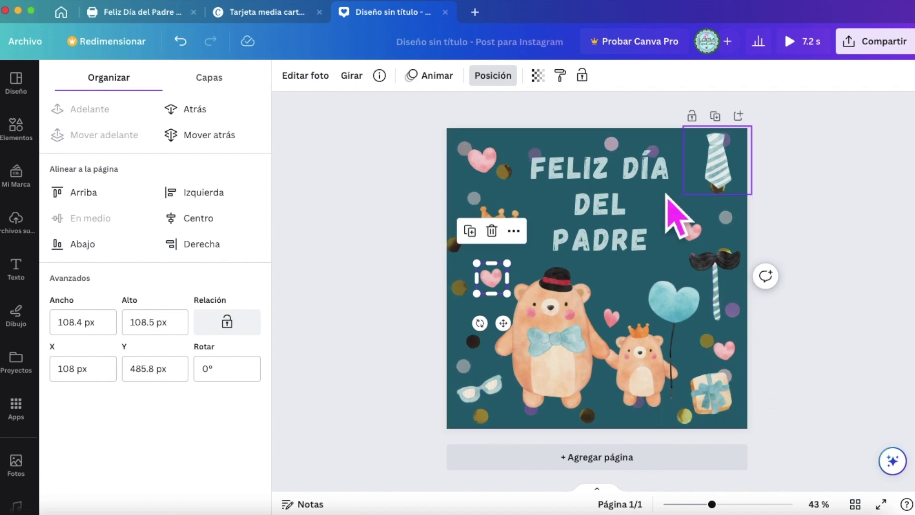
pyautogui.click(601, 202)
pyautogui.click(863, 324)
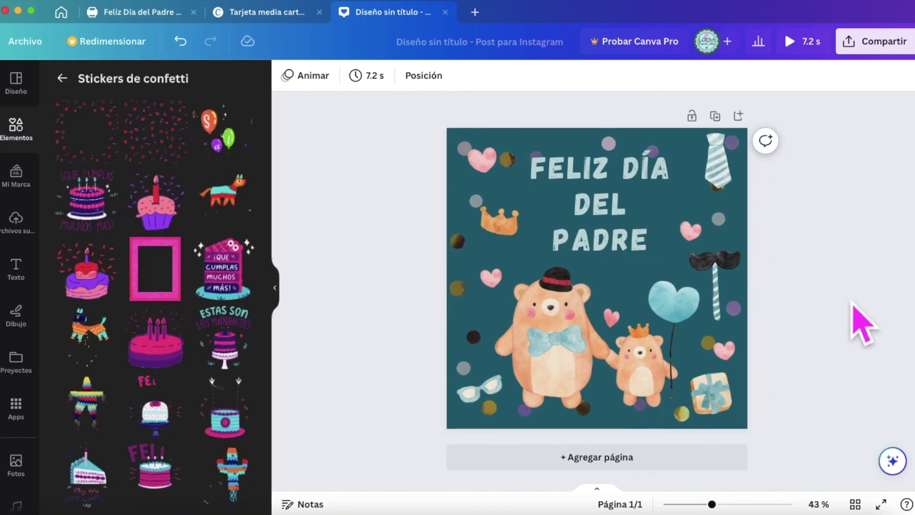
# - Select all unlocked elements on the post and preview the Subir, Pop, Cortina, Rodar, Neón, Armado and Sello animations
pyautogui.moveTo(420, 113); pyautogui.dragTo(767, 445)
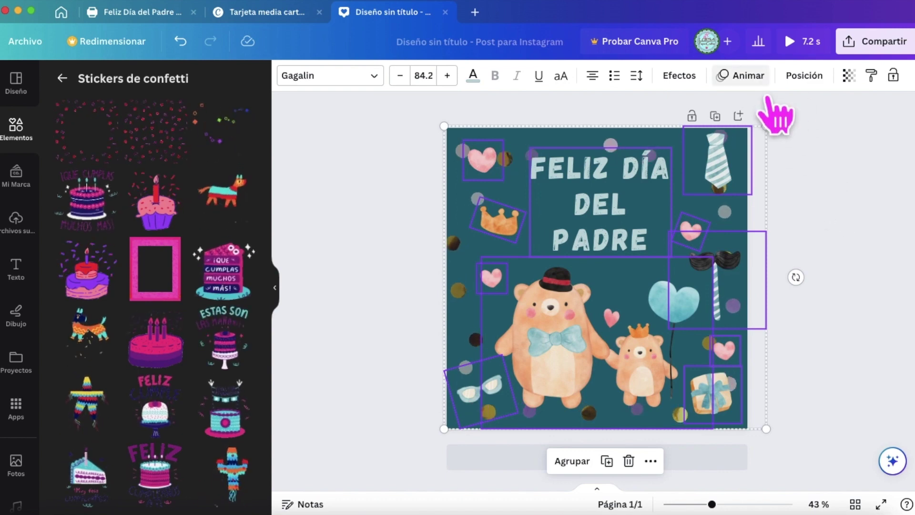
pyautogui.click(763, 78)
pyautogui.click(102, 253)
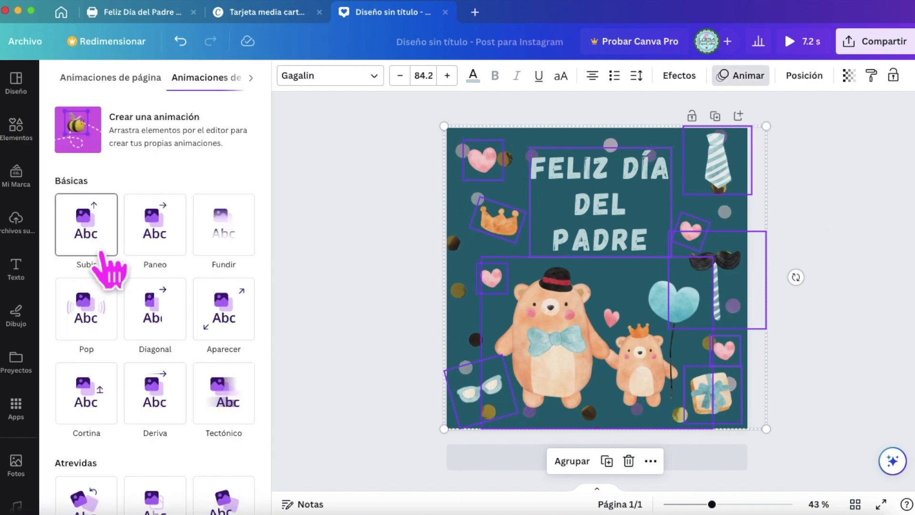
pyautogui.scroll(-2, 102, 253)
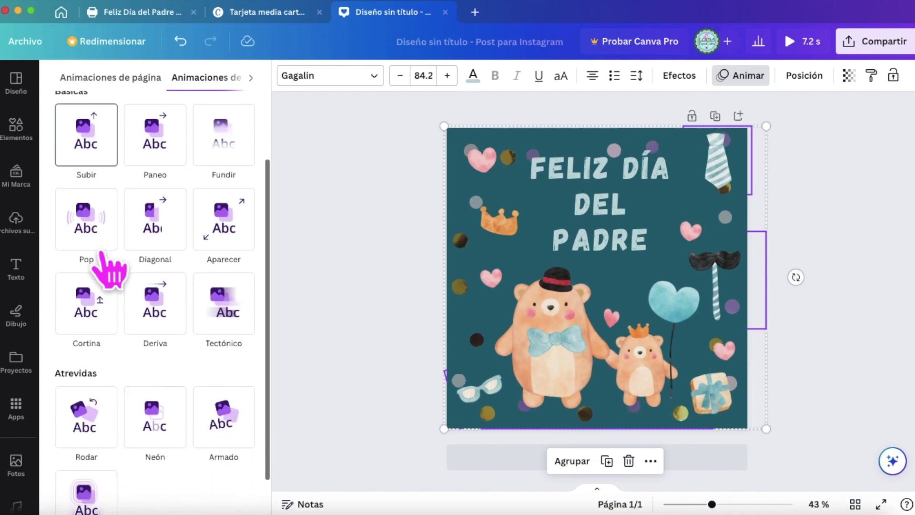
pyautogui.click(102, 258)
pyautogui.scroll(-1, 104, 248)
pyautogui.click(108, 239)
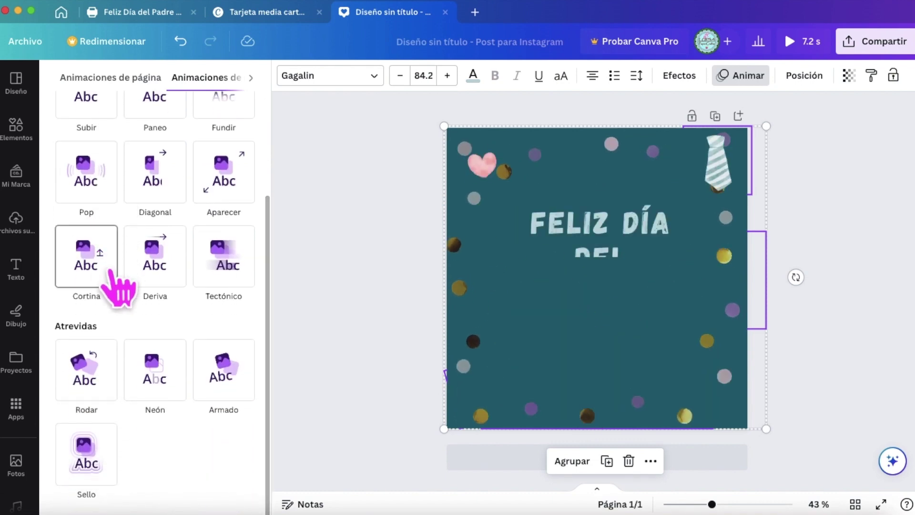
pyautogui.click(112, 394)
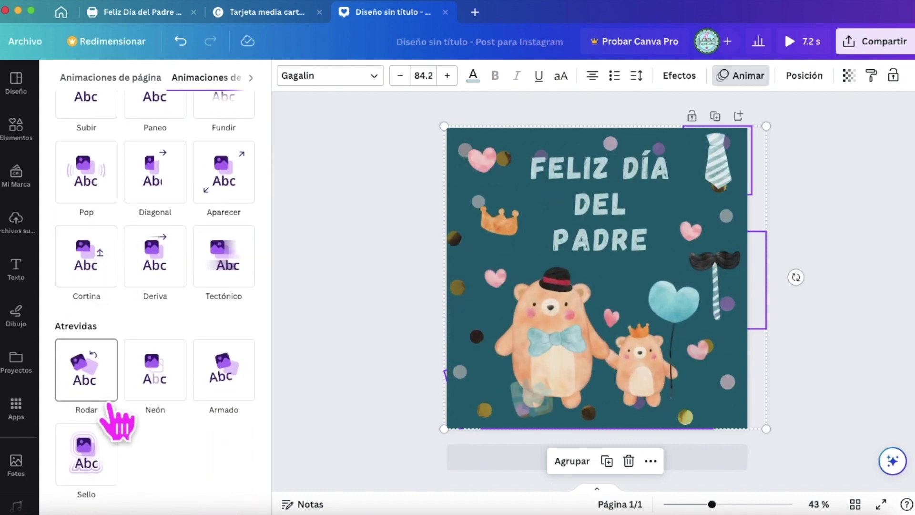
pyautogui.click(178, 401)
pyautogui.click(237, 390)
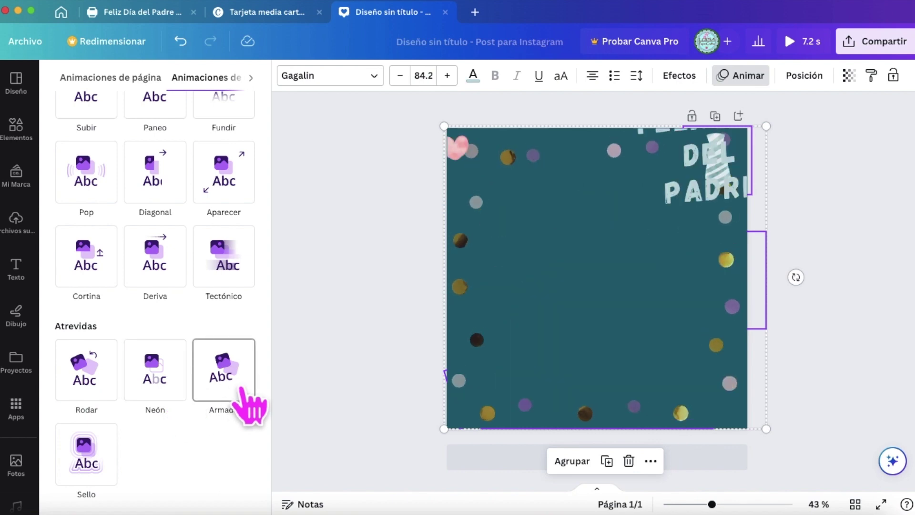
pyautogui.click(113, 477)
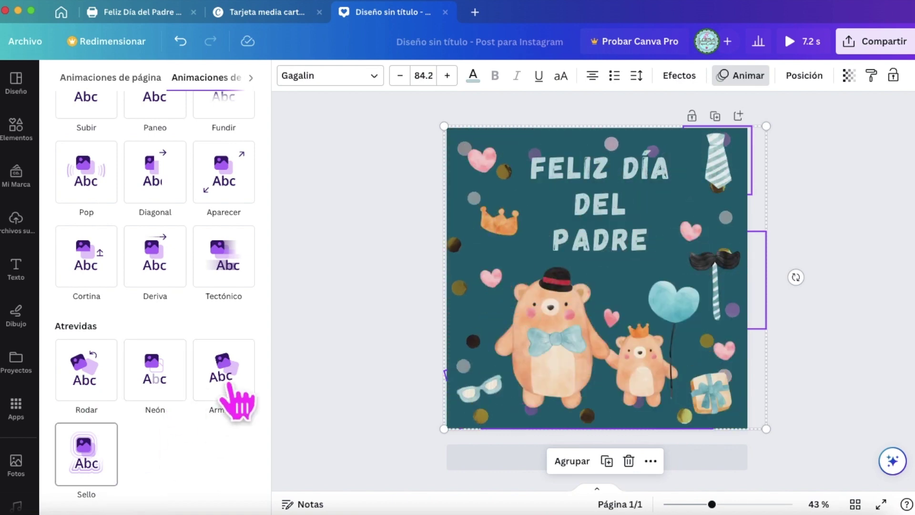
# - Apply the Armado animation on entry to all the selected elements
pyautogui.click(235, 397)
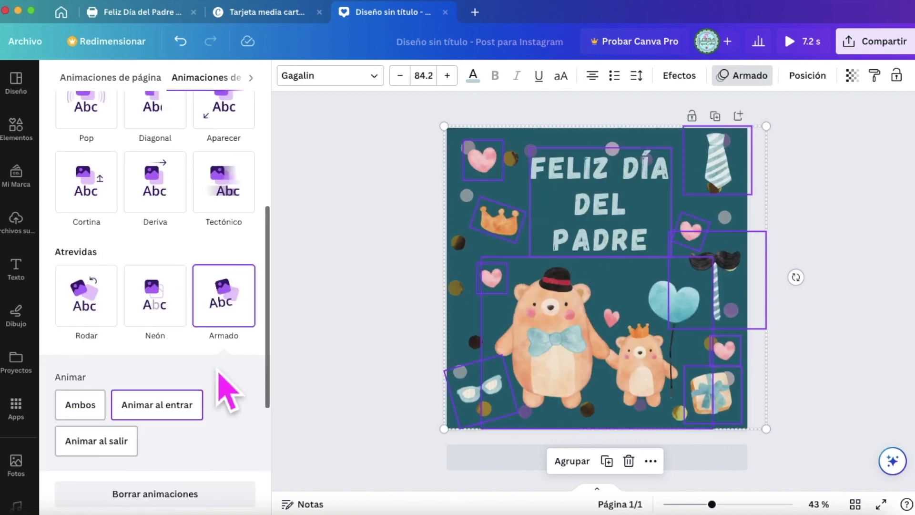
pyautogui.scroll(-3, 220, 386)
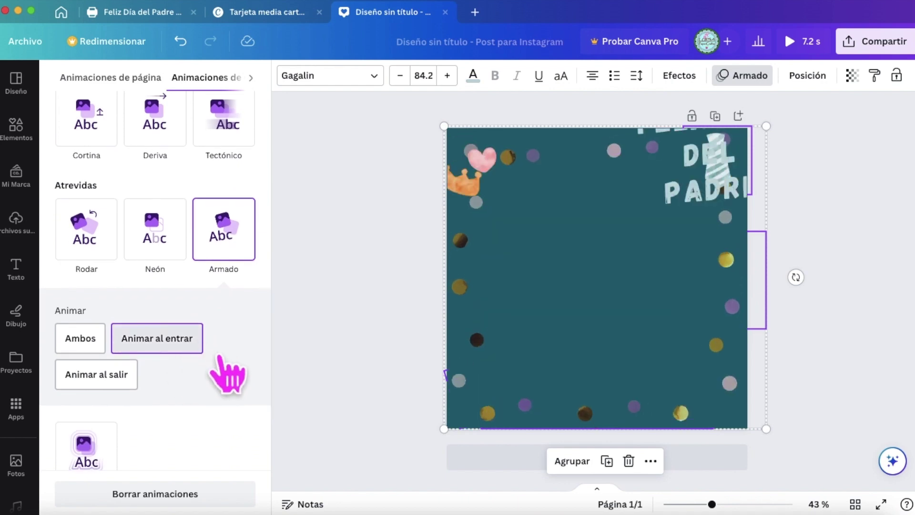
pyautogui.press('Escape')
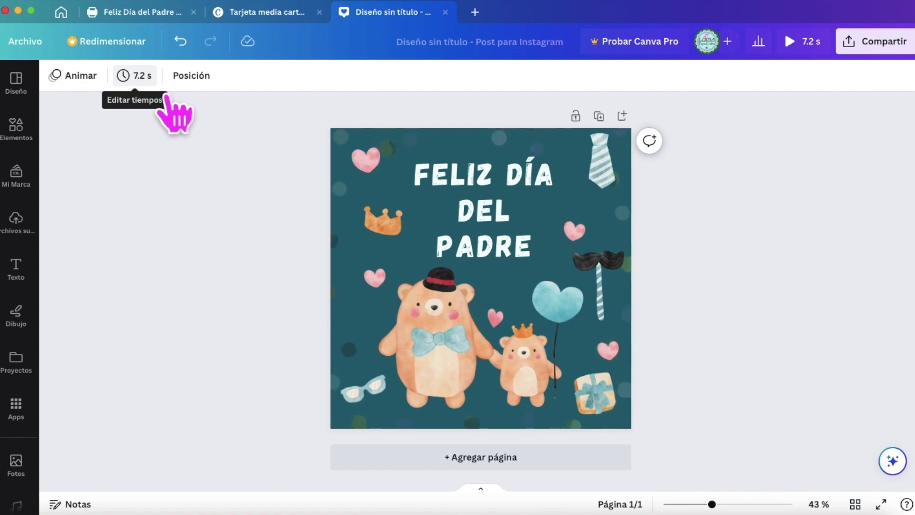
# - Set the duration of the Instagram post's page to 5.0 seconds
pyautogui.click(164, 94)
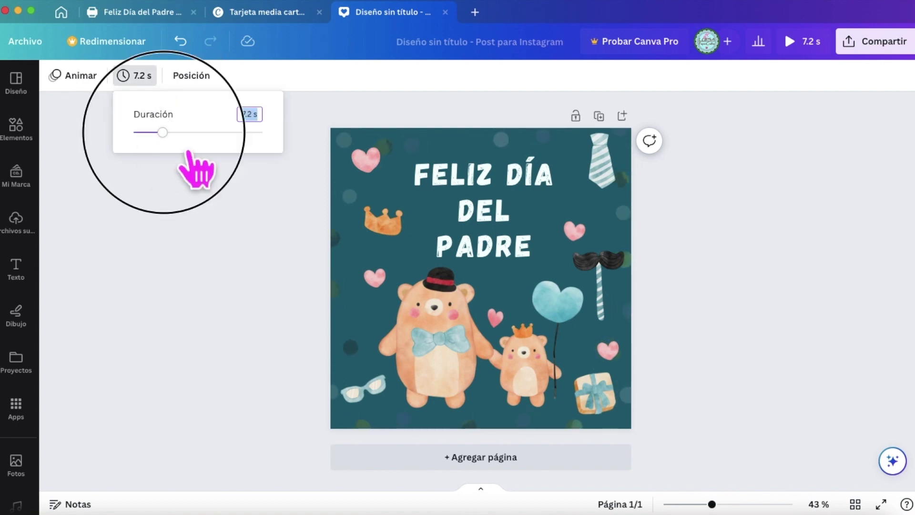
pyautogui.moveTo(188, 152); pyautogui.dragTo(178, 157)
pyautogui.click(239, 239)
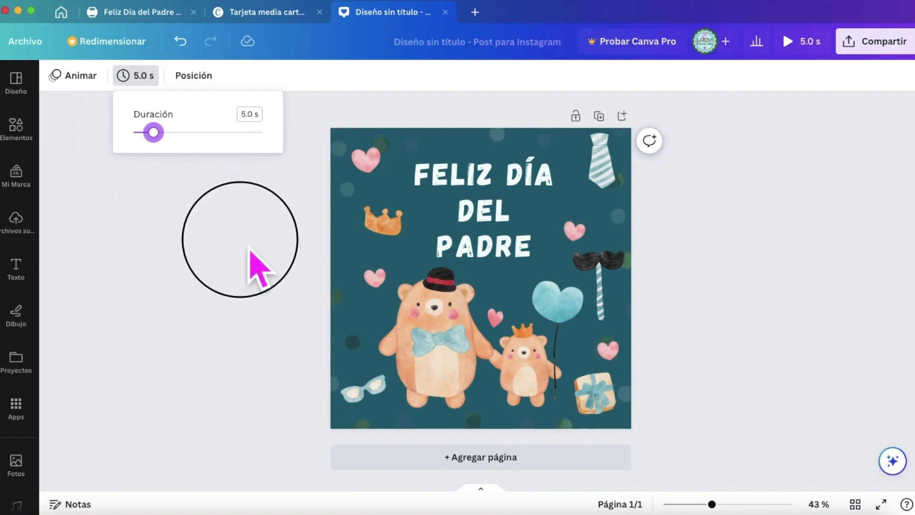
# - Dismiss the offer to publish directly to Instagram and download the animated post as a GIF
pyautogui.click(864, 44)
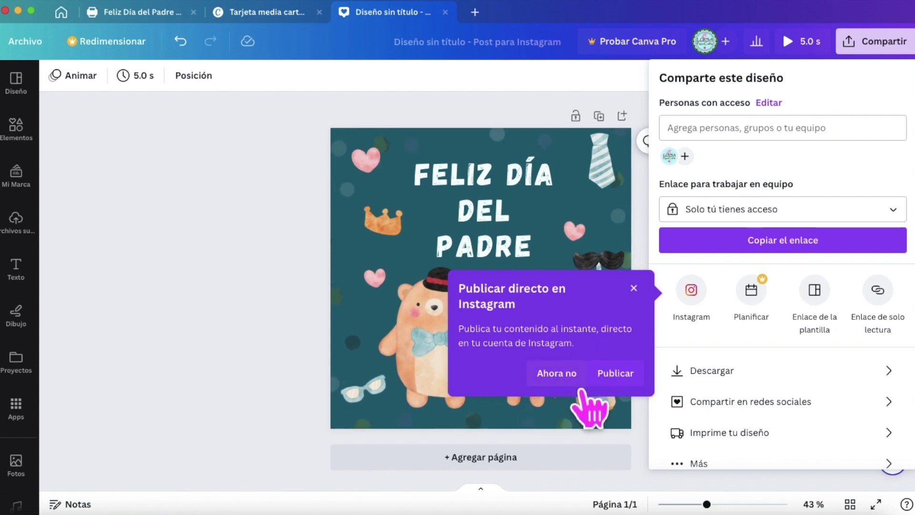
pyautogui.click(566, 379)
pyautogui.click(732, 374)
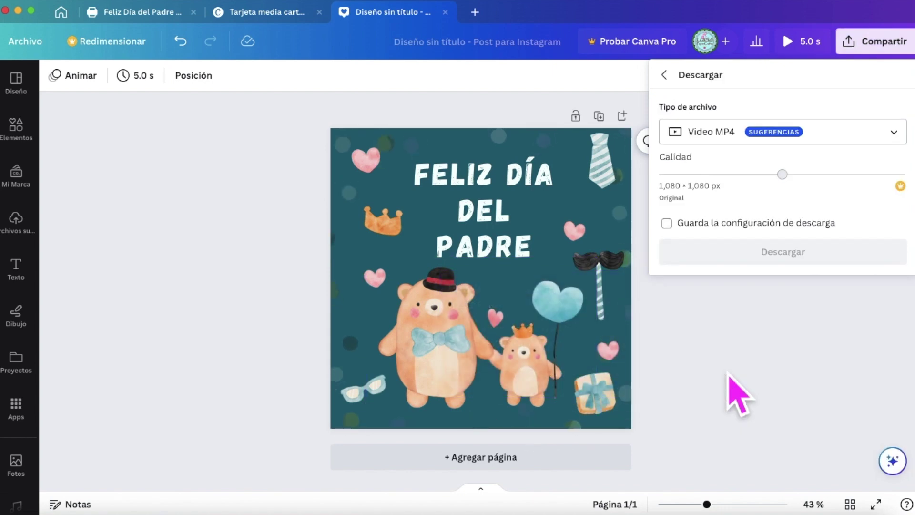
pyautogui.click(887, 133)
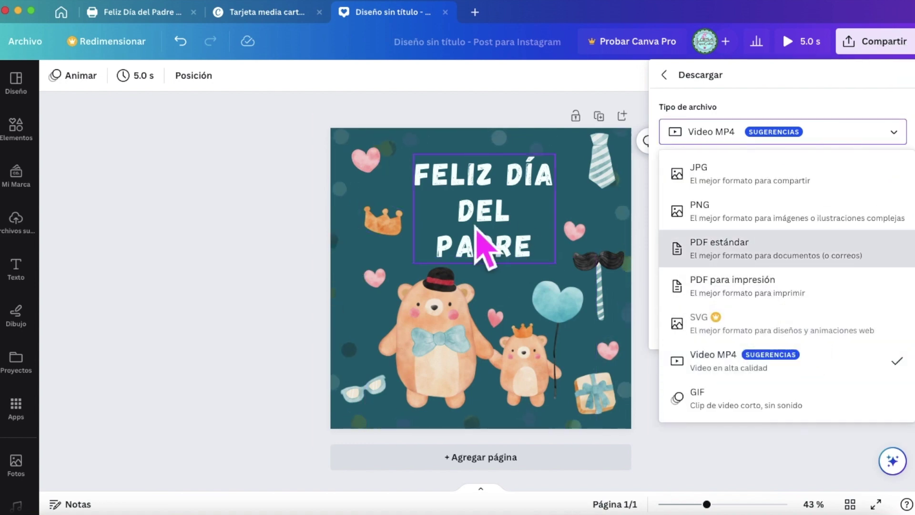
pyautogui.click(772, 410)
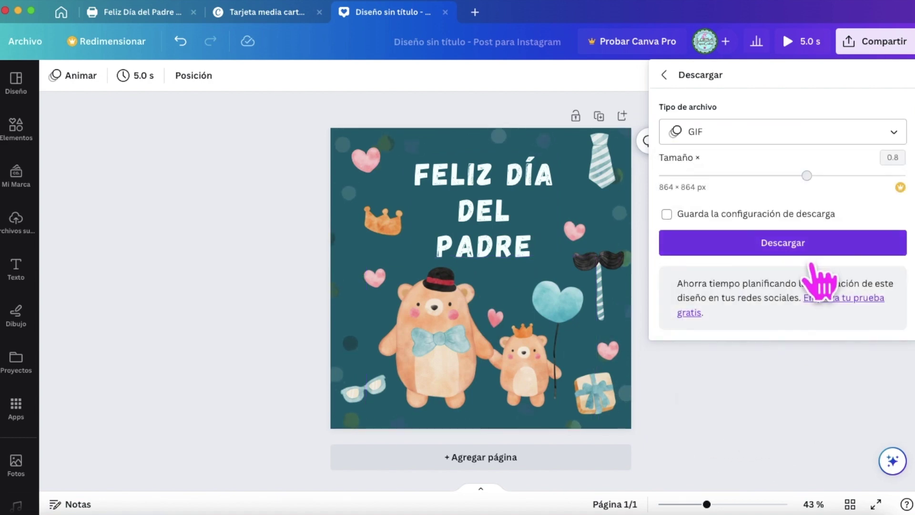
pyautogui.click(812, 264)
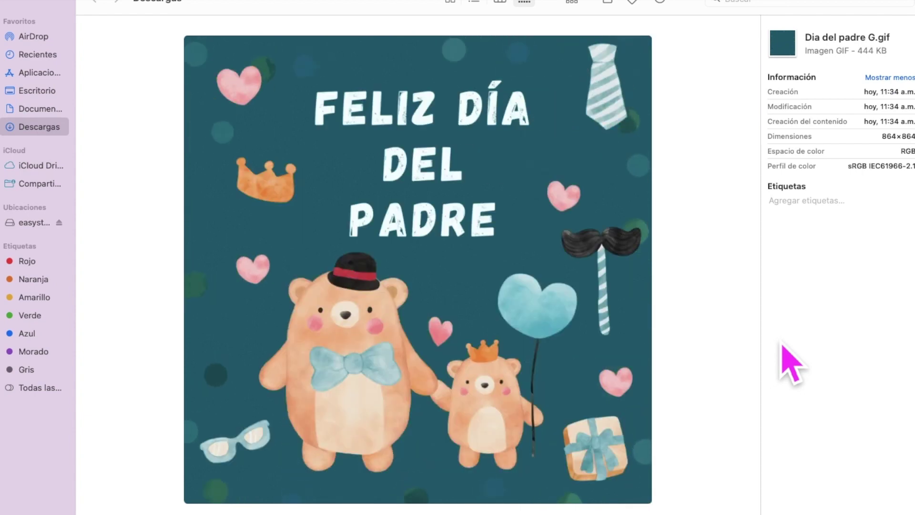
# - Switch from Finder back to Canva and download the post as a Video MP4
pyautogui.hotkey('ctrl', 'Right')
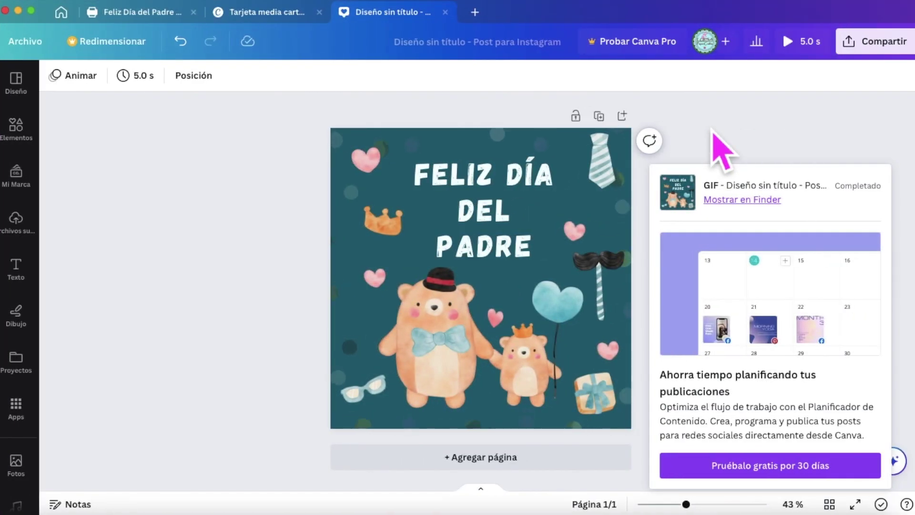
pyautogui.click(894, 47)
pyautogui.click(775, 375)
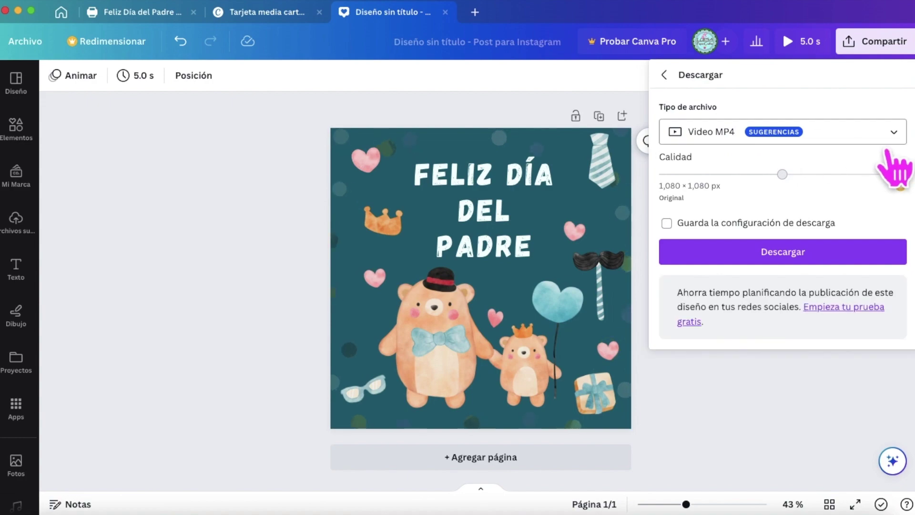
pyautogui.click(795, 263)
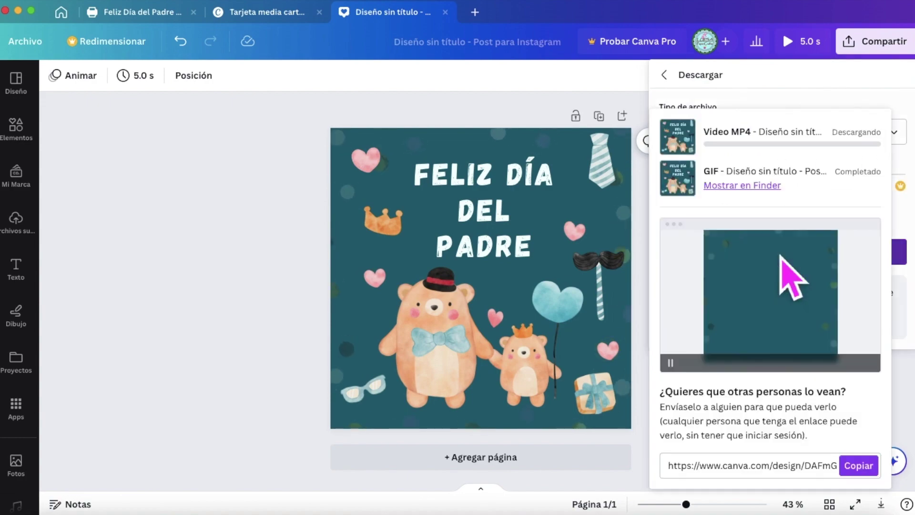